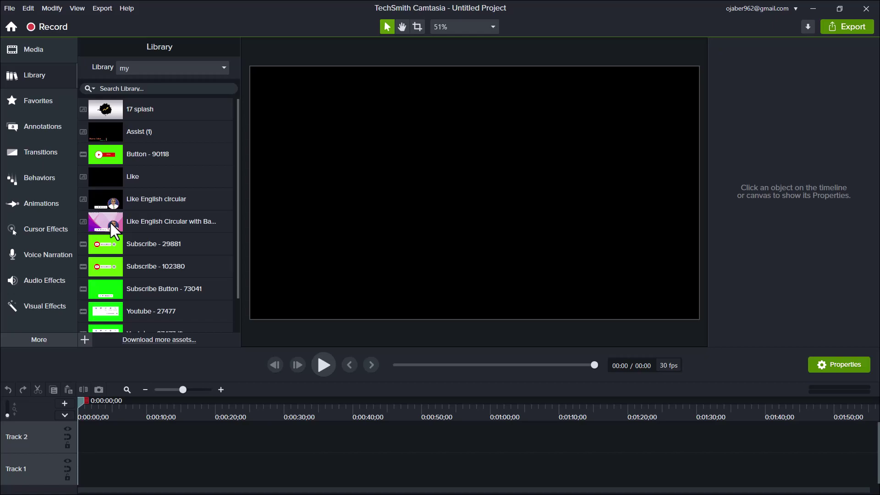
- Preview the "Like English Circular with Back ground" and "Like" assets from the library
{"action": "left_click", "coordinate": [98, 222]}
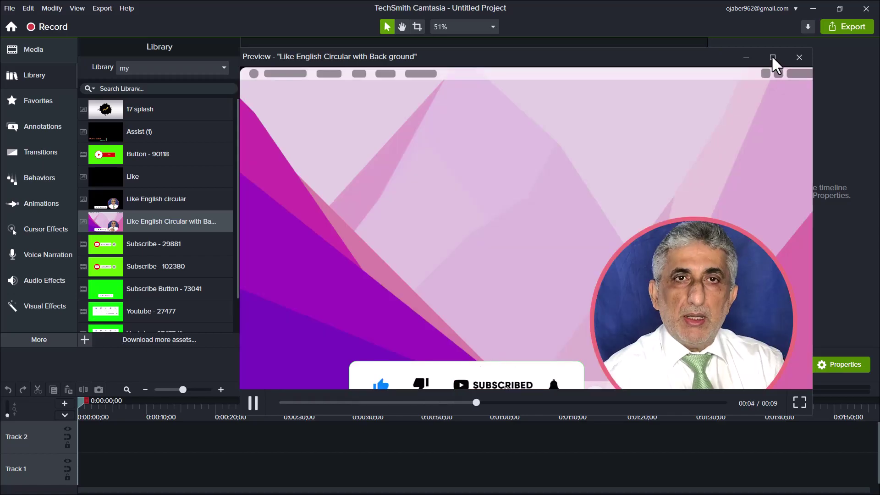
{"action": "left_click", "coordinate": [772, 57]}
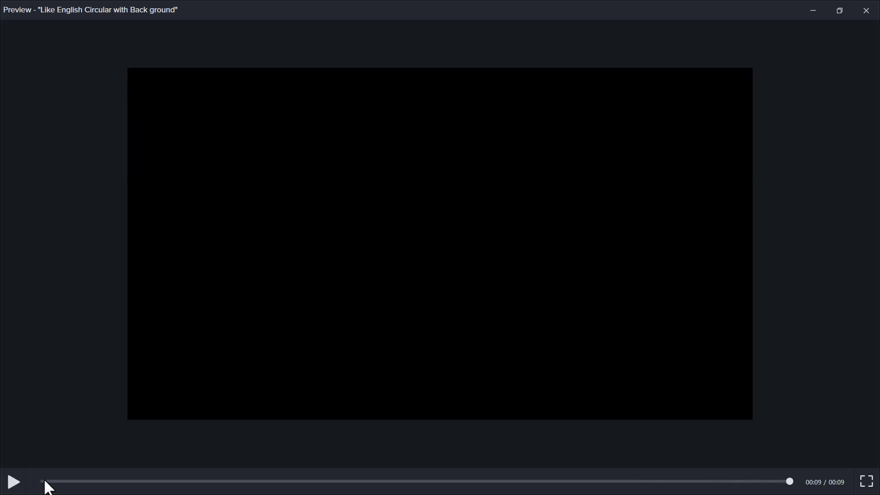
{"action": "left_click", "coordinate": [44, 482]}
{"action": "left_click", "coordinate": [866, 11]}
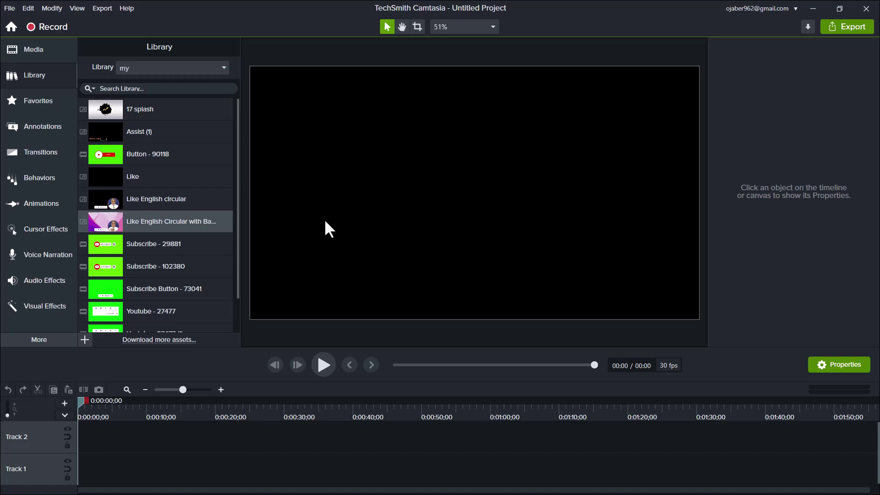
{"action": "double_click", "coordinate": [104, 179]}
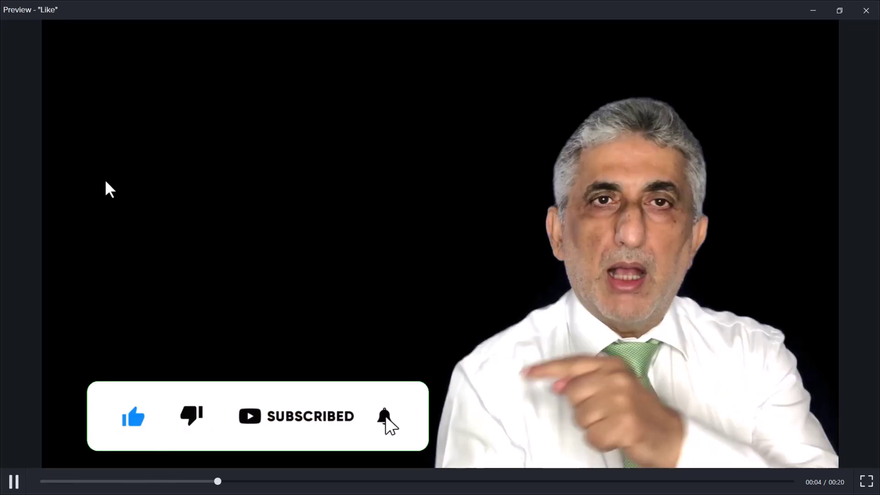
{"action": "key", "text": "Escape"}
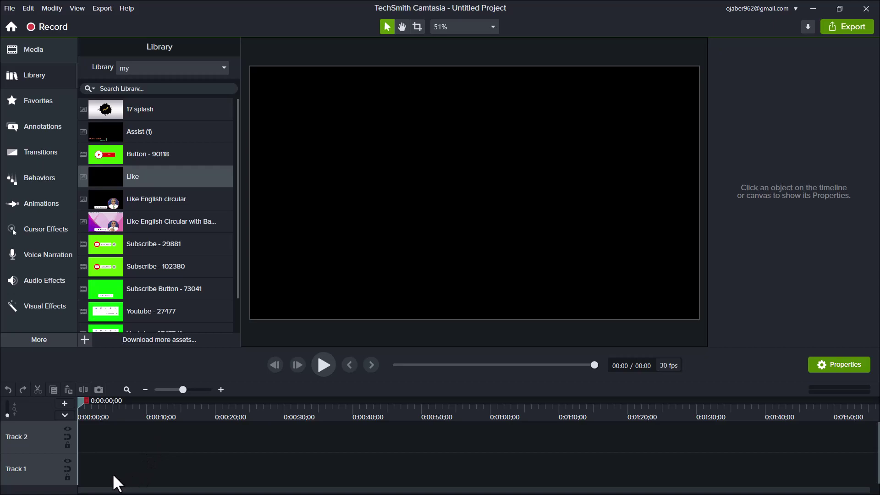
- Place the Like library asset at the start of Track 1 and convert the entire project to 60 FPS
{"action": "left_click_drag", "start_coordinate": [123, 243], "coordinate": [123, 243]}
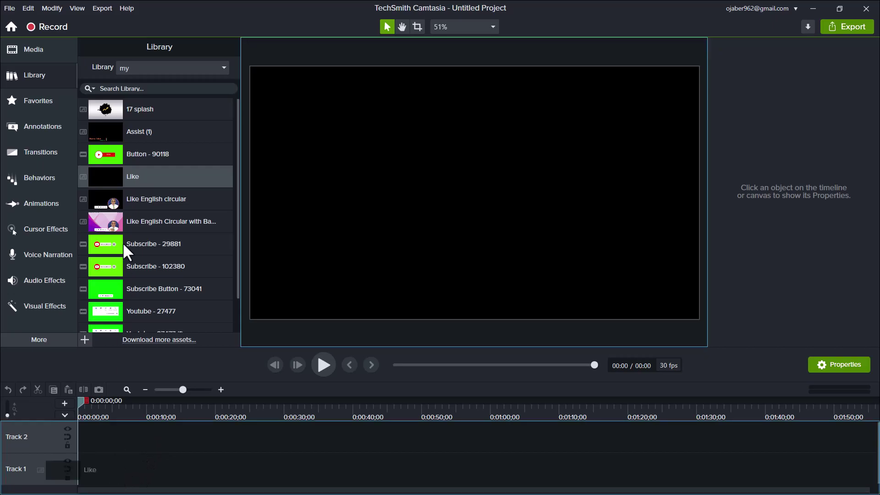
{"action": "left_click_drag", "start_coordinate": [147, 299], "coordinate": [199, 467]}
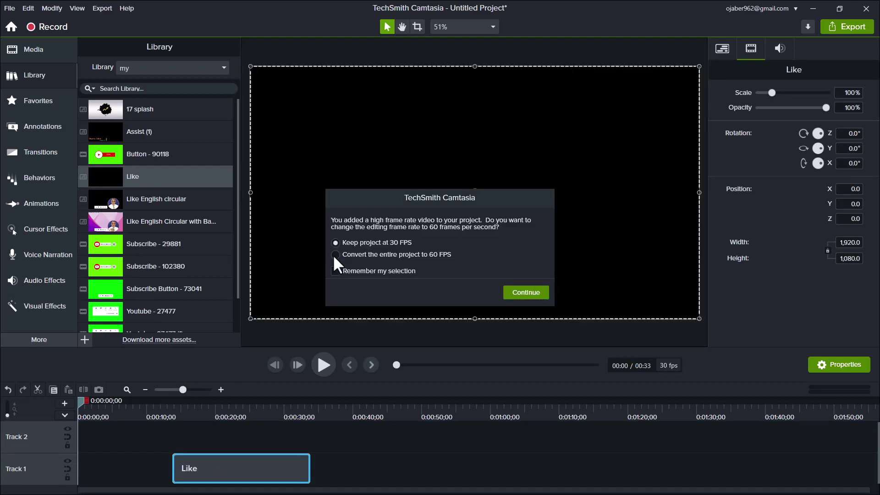
{"action": "left_click", "coordinate": [335, 255]}
{"action": "left_click", "coordinate": [515, 290]}
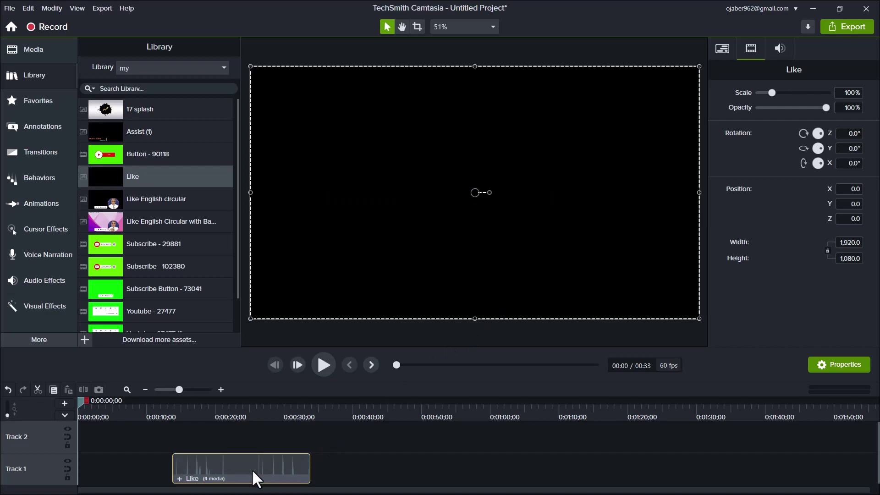
{"action": "left_click_drag", "start_coordinate": [178, 484], "coordinate": [83, 484]}
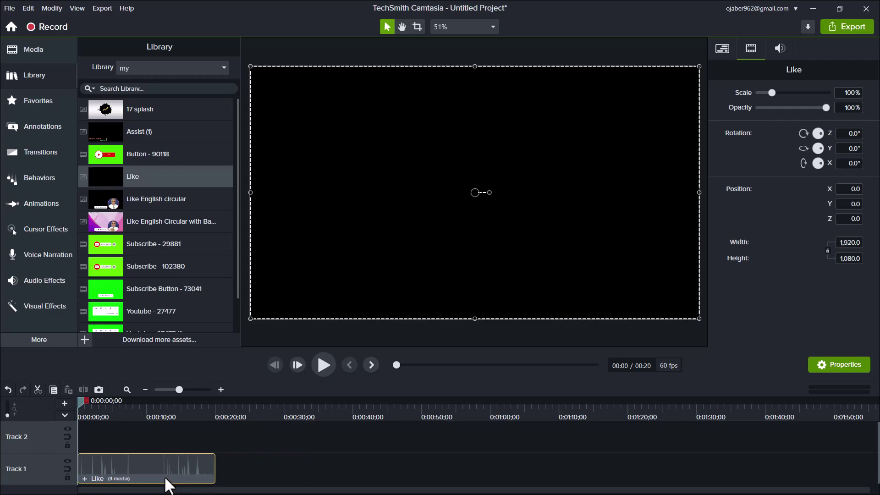
- Play the Like clip on Track 1 and trim its end so it lasts about 8 seconds
{"action": "left_click", "coordinate": [221, 390]}
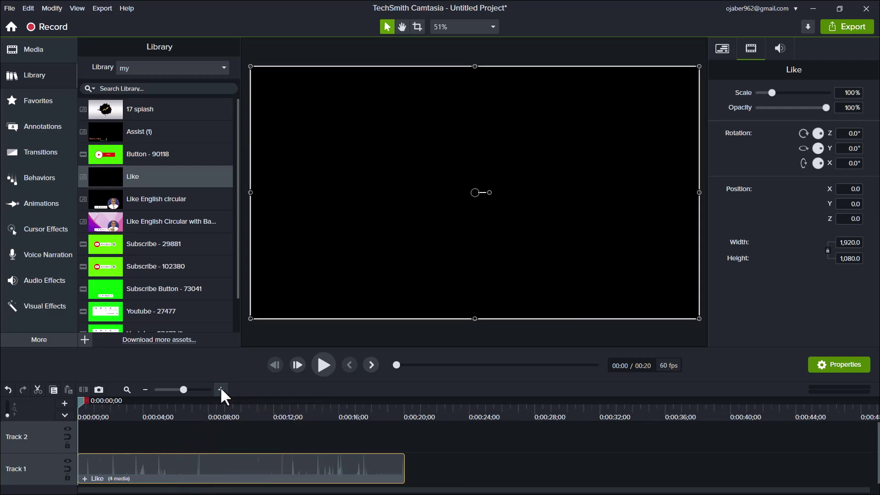
{"action": "left_click", "coordinate": [320, 365]}
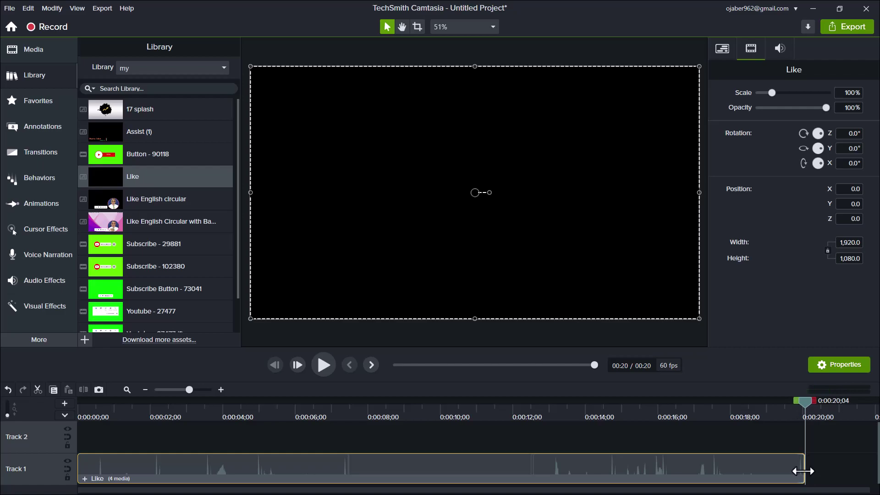
{"action": "left_click_drag", "start_coordinate": [788, 472], "coordinate": [377, 471]}
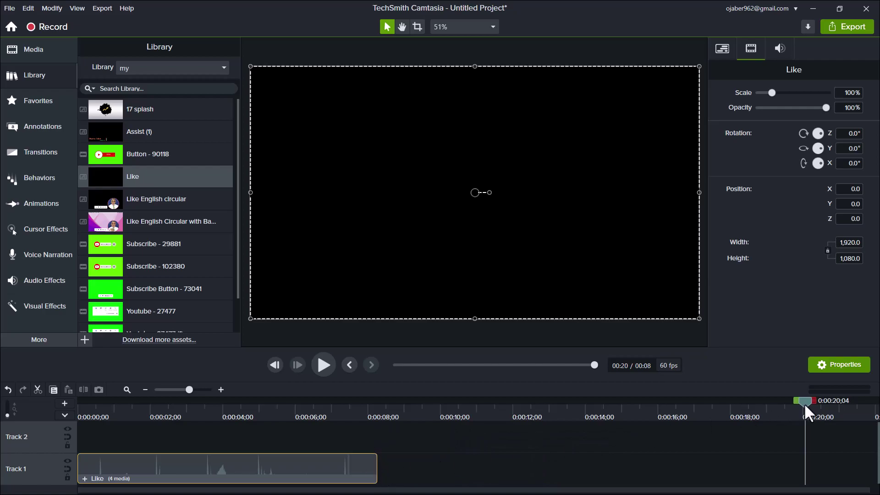
- Play back the trimmed Like clip from the beginning to review it
{"action": "key", "text": "ctrl+Home"}
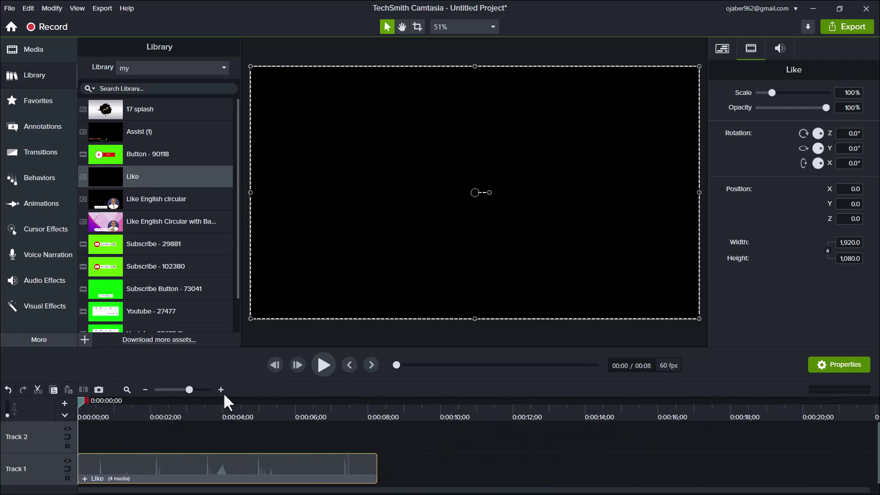
{"action": "left_click", "coordinate": [322, 365]}
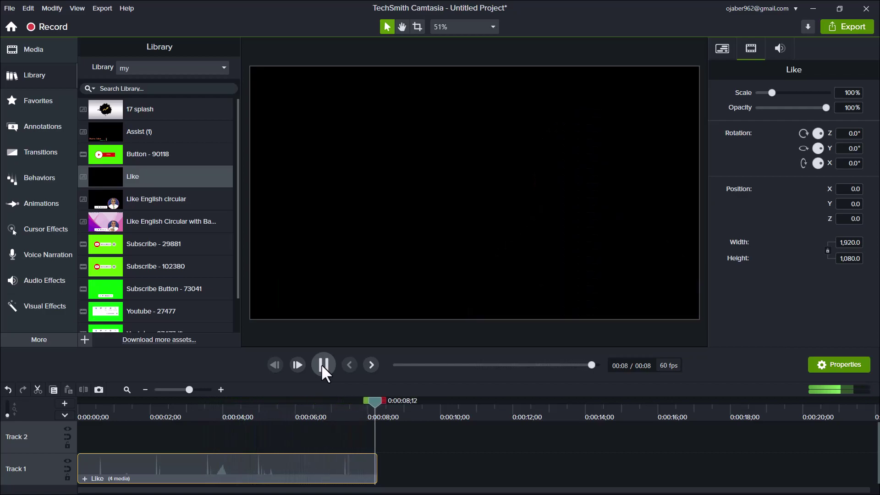
{"action": "left_click", "coordinate": [323, 365]}
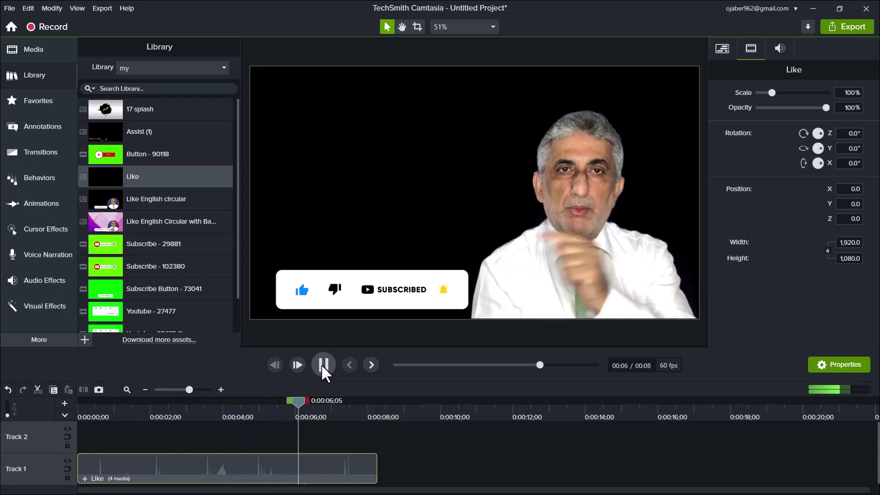
{"action": "left_click", "coordinate": [322, 368]}
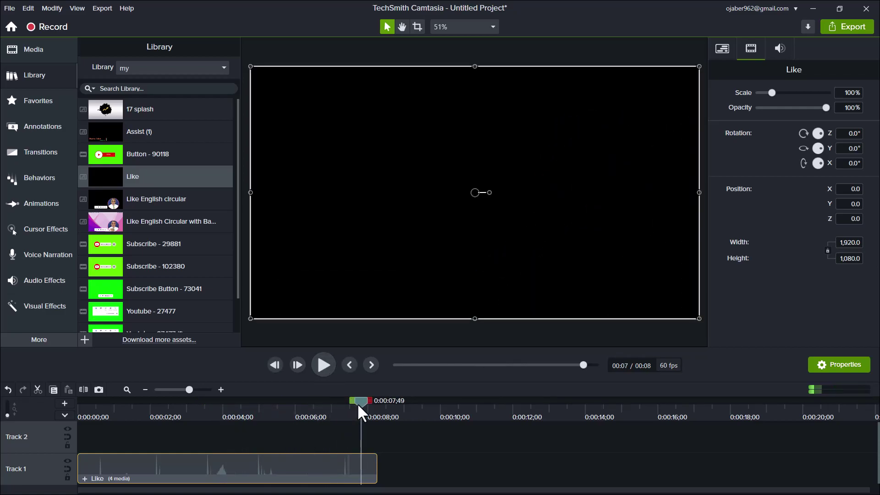
{"action": "left_click_drag", "start_coordinate": [361, 402], "coordinate": [385, 405]}
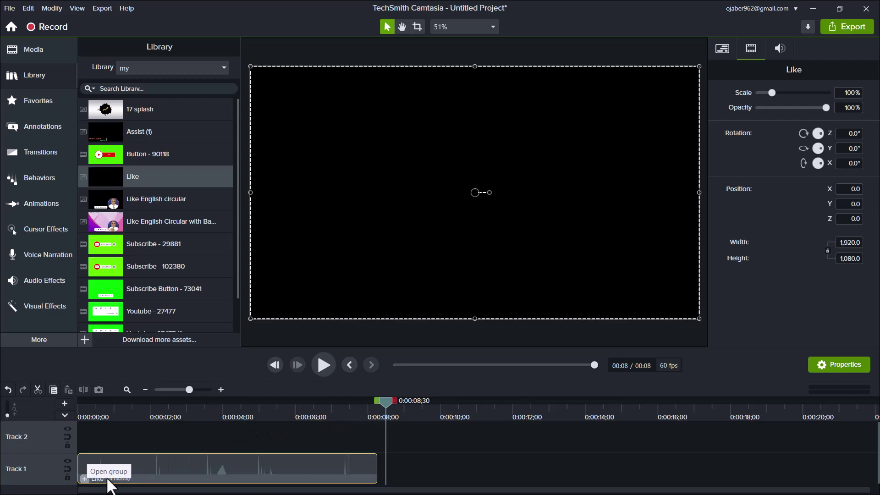
- Ungroup the Like clip into its separate media and select the IMG_0081 clip on Track 2
{"action": "right_click", "coordinate": [145, 483]}
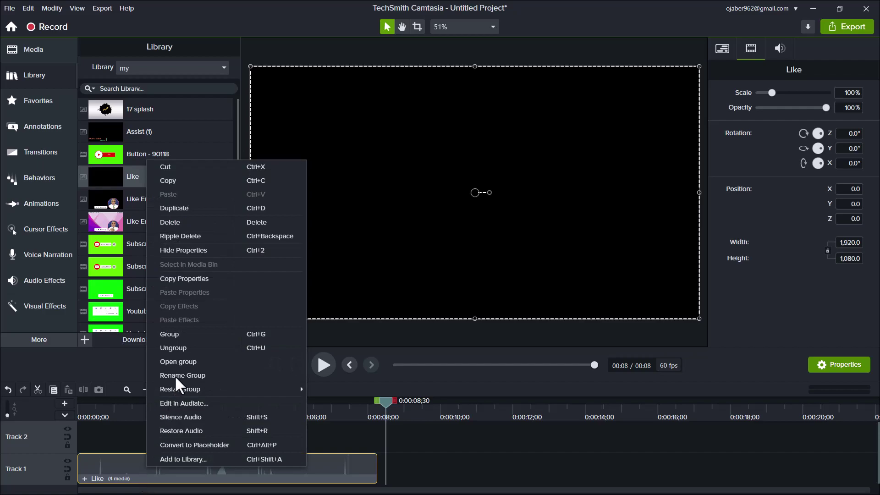
{"action": "left_click", "coordinate": [185, 350]}
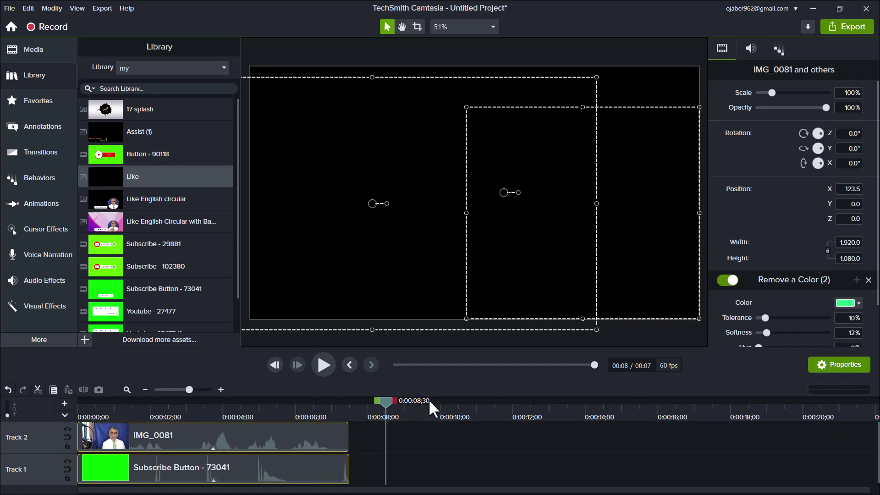
{"action": "left_click_drag", "start_coordinate": [387, 400], "coordinate": [78, 441]}
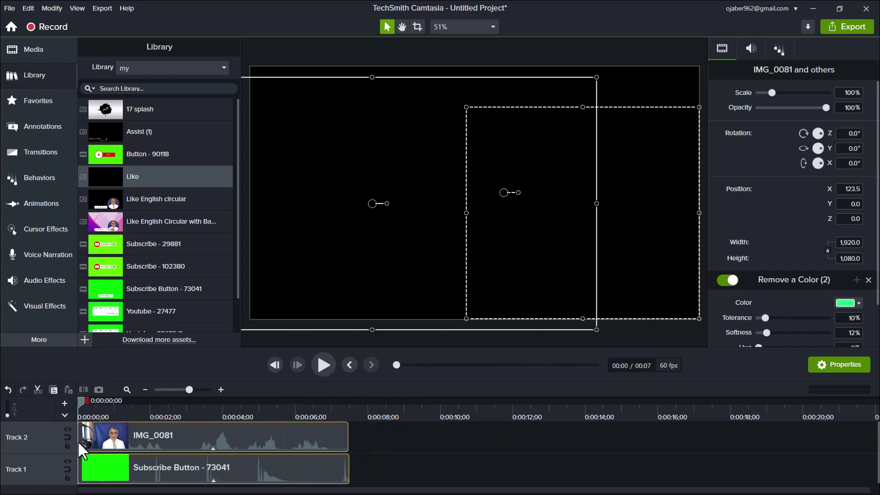
{"action": "left_click_drag", "start_coordinate": [297, 435], "coordinate": [300, 436]}
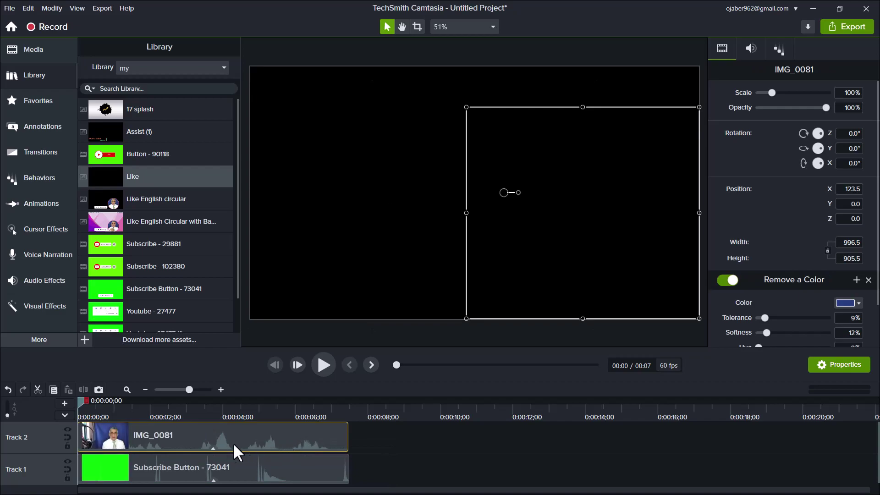
- Review Track 2 and Track 1 one at a time by hiding the other track, and make both tracks visible again
{"action": "left_click", "coordinate": [67, 461]}
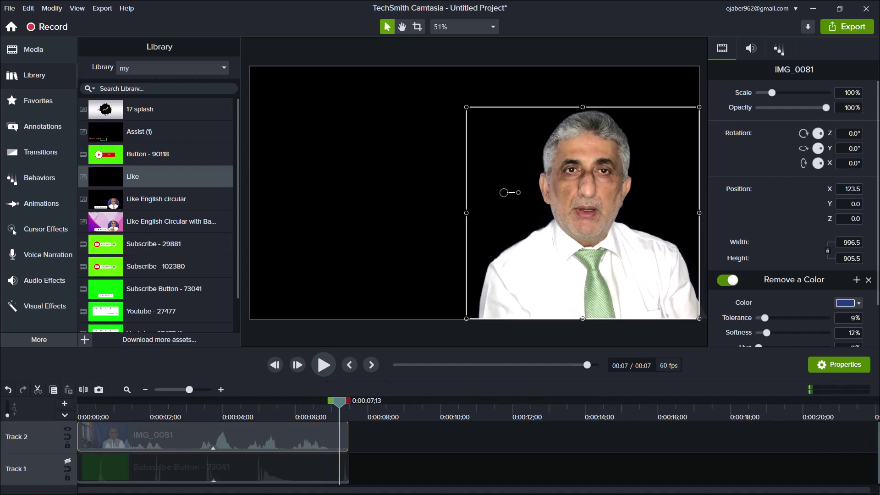
{"action": "left_click", "coordinate": [69, 428]}
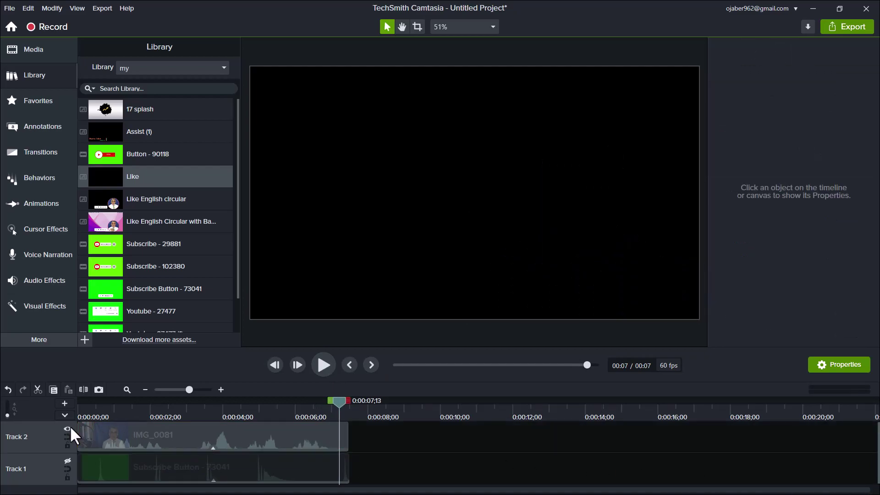
{"action": "left_click", "coordinate": [68, 461]}
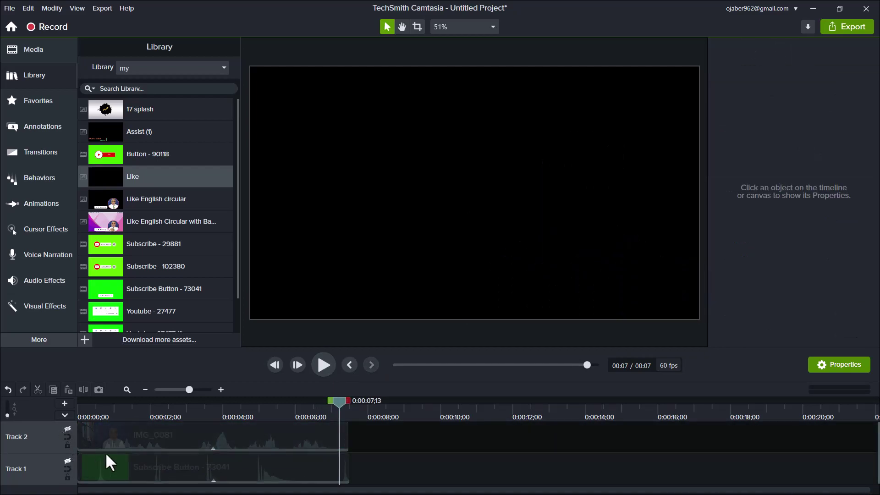
{"action": "key", "text": "ctrl+Home"}
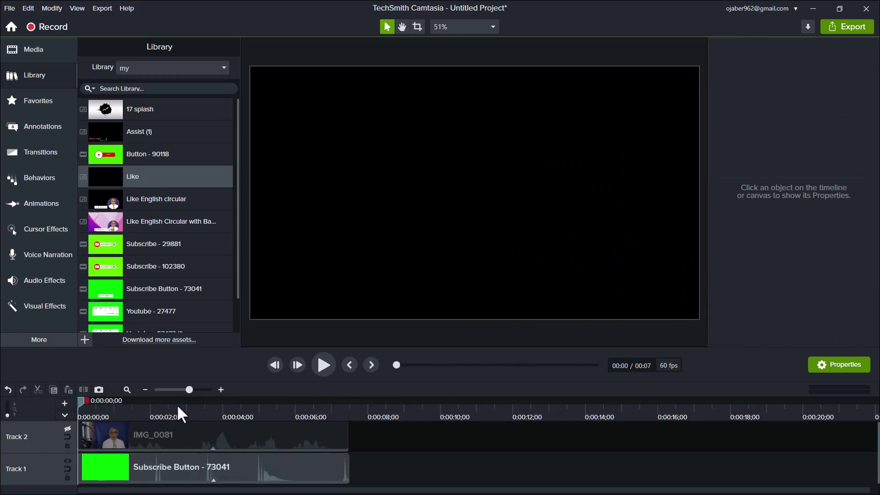
{"action": "key", "text": "space"}
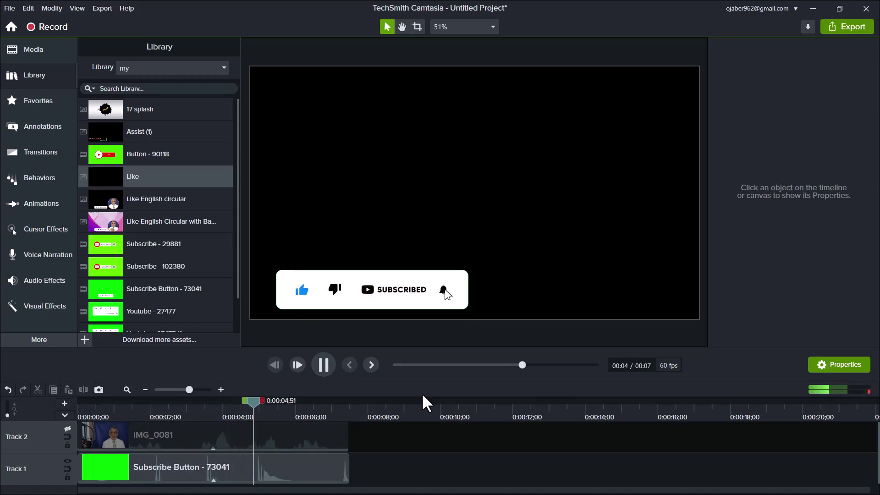
{"action": "left_click", "coordinate": [326, 362]}
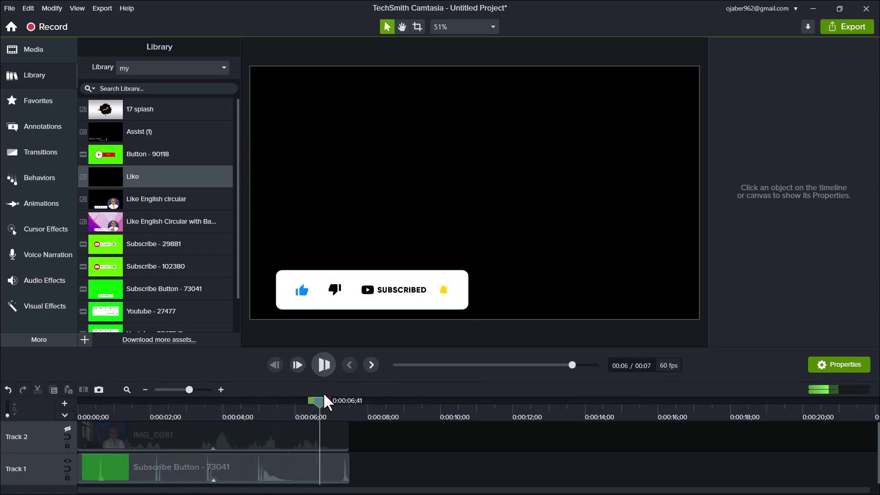
{"action": "key", "text": "ctrl+Home"}
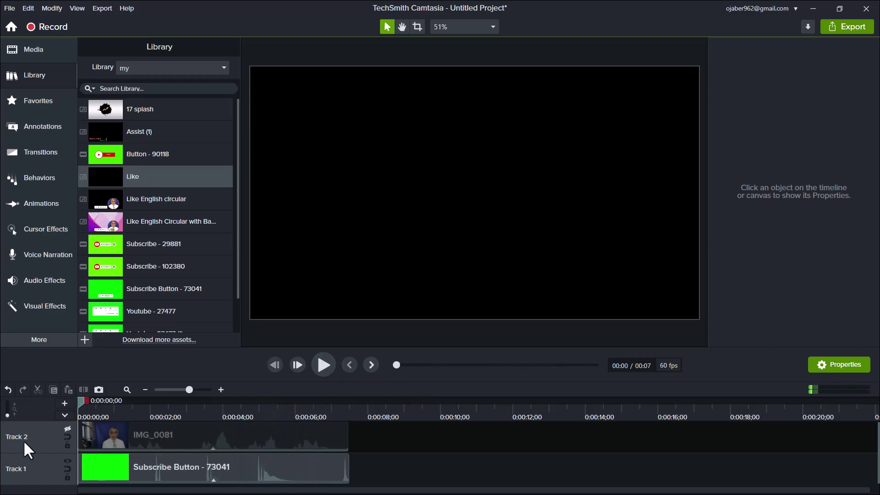
{"action": "left_click", "coordinate": [69, 428]}
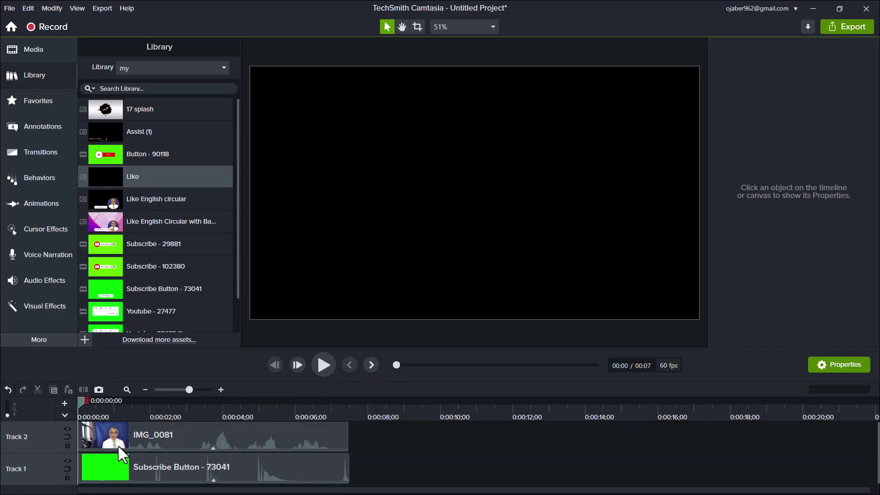
- Examine the effects applied to the Subscribe Button - 73041 clip and the IMG_0081 clip on the timeline
{"action": "left_click", "coordinate": [212, 481]}
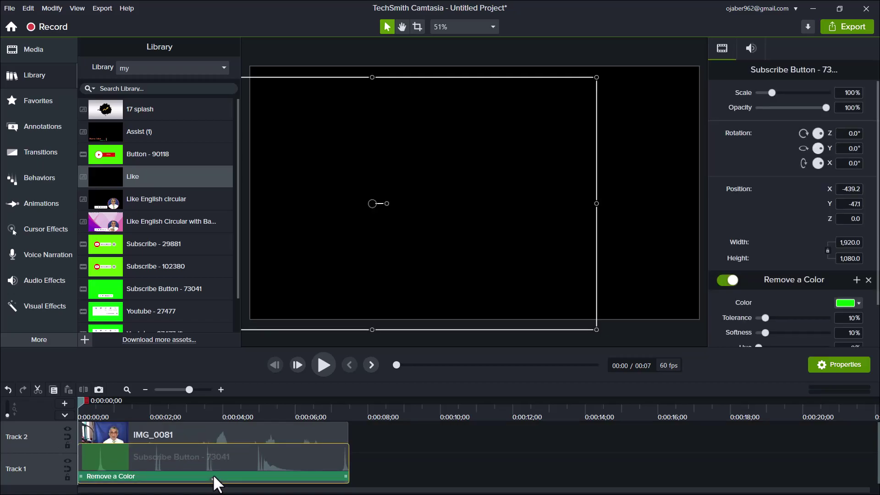
{"action": "left_click", "coordinate": [212, 474]}
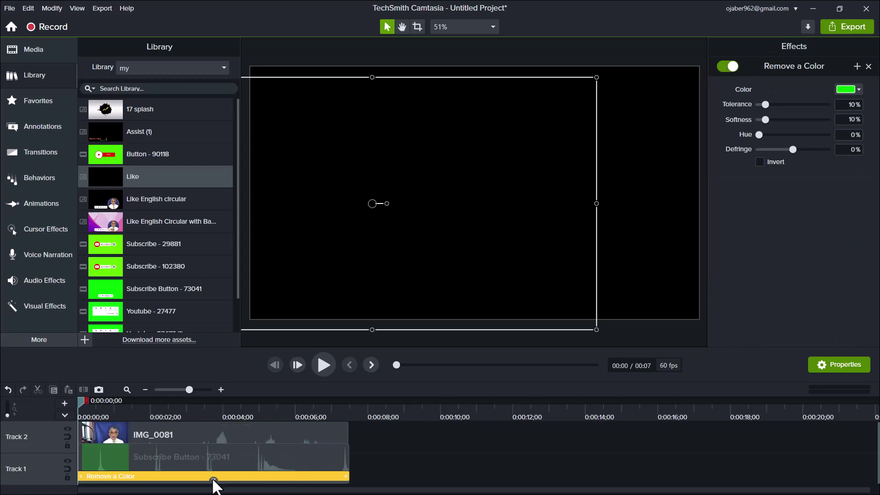
{"action": "left_click", "coordinate": [213, 480]}
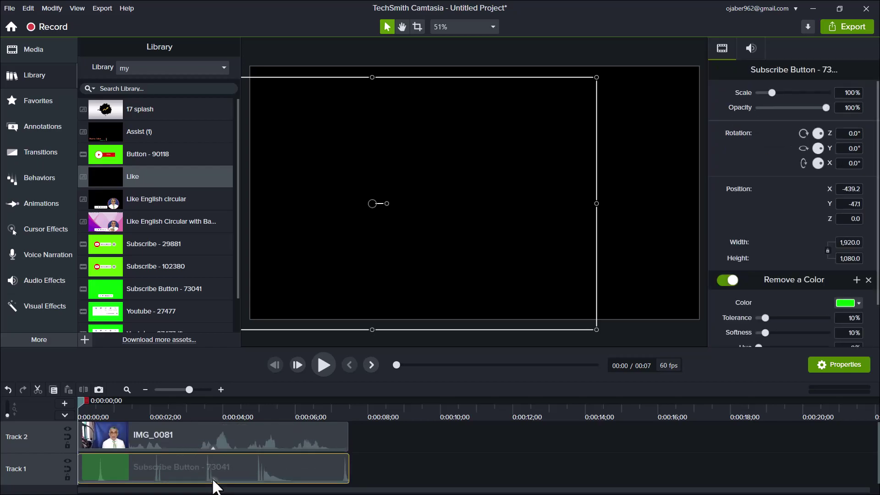
{"action": "left_click", "coordinate": [211, 448]}
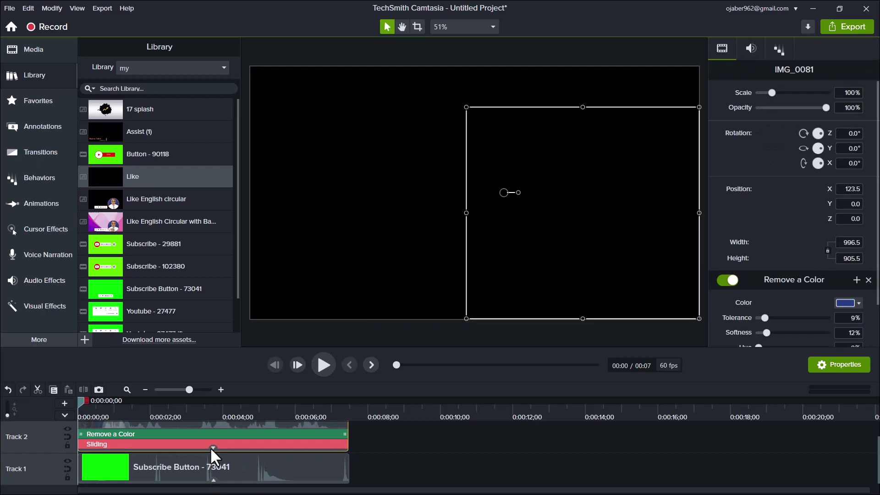
{"action": "left_click", "coordinate": [211, 447]}
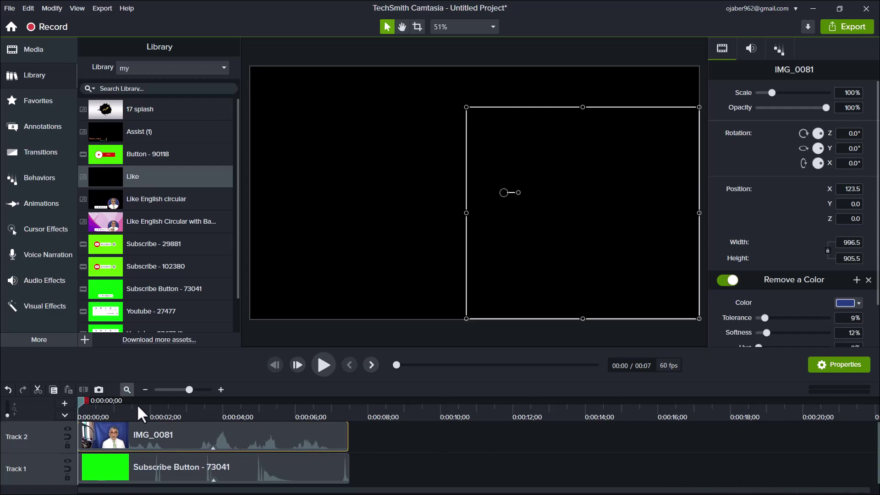
{"action": "left_click_drag", "start_coordinate": [84, 399], "coordinate": [67, 396]}
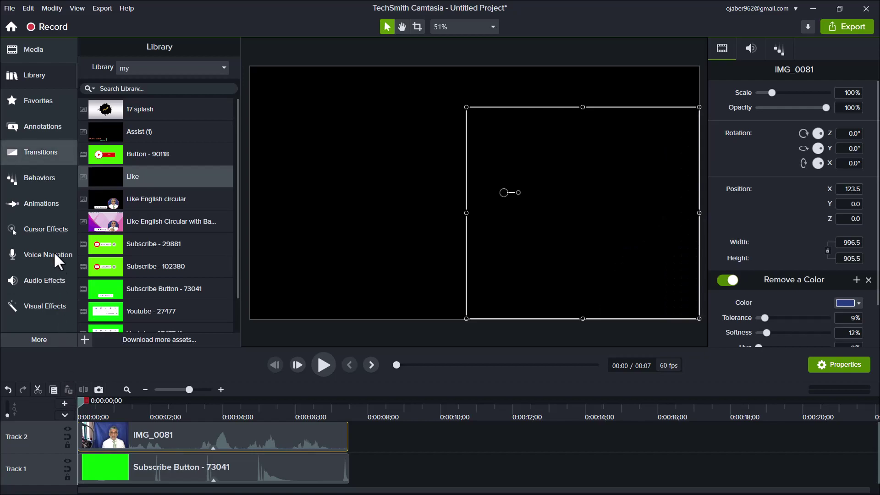
- Open the asset library and switch it from the user's own collection to the Camtasia 2022 library
{"action": "left_click", "coordinate": [39, 83]}
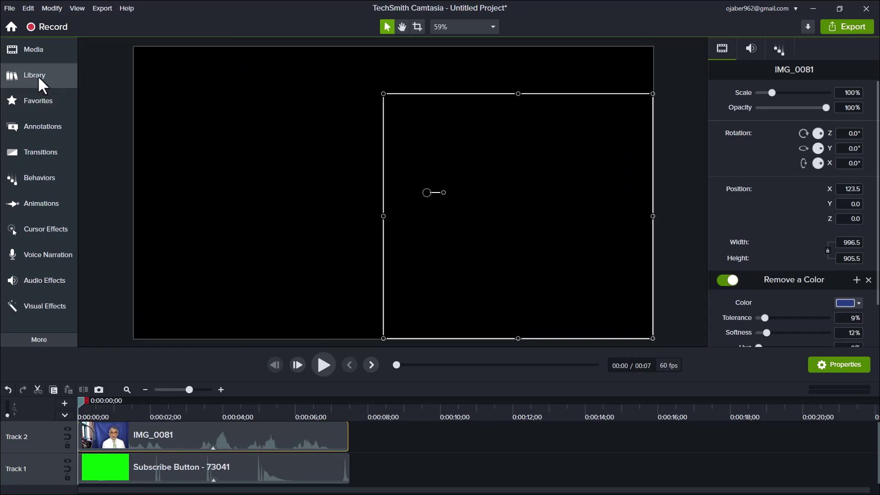
{"action": "left_click", "coordinate": [37, 76]}
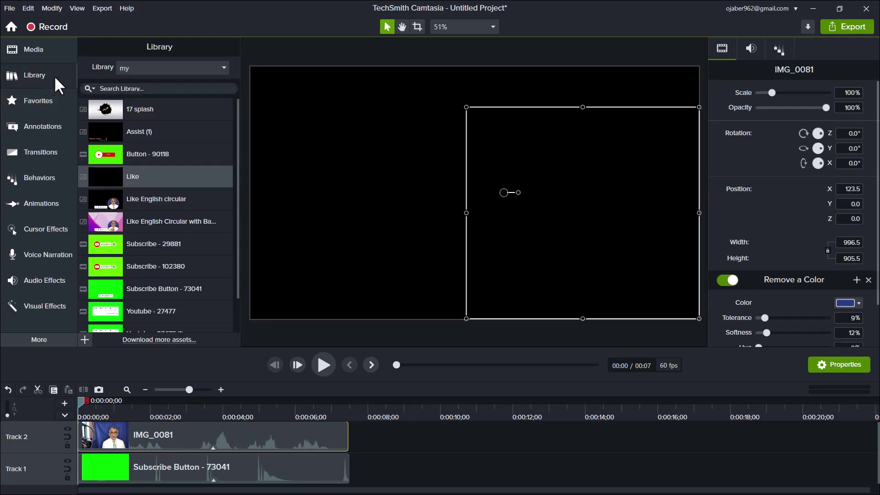
{"action": "left_click", "coordinate": [145, 70]}
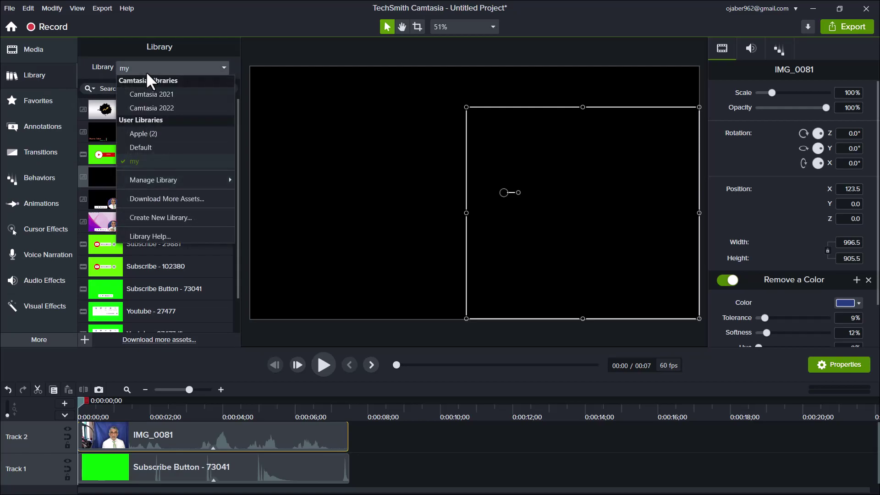
{"action": "left_click", "coordinate": [162, 107]}
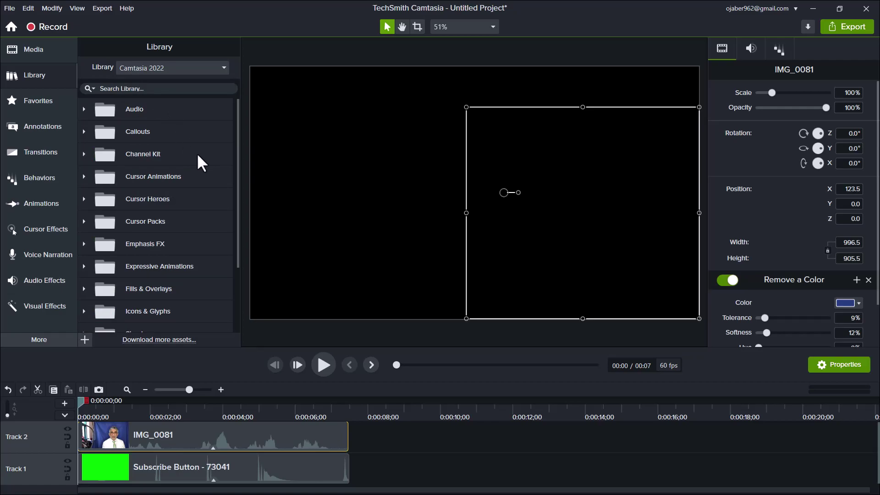
- Browse the Camtasia 2022 library folders, including the contents of Fills & Overlays and Expressive Animations
{"action": "scroll", "coordinate": [201, 162], "scroll_direction": "down", "scroll_amount": 2}
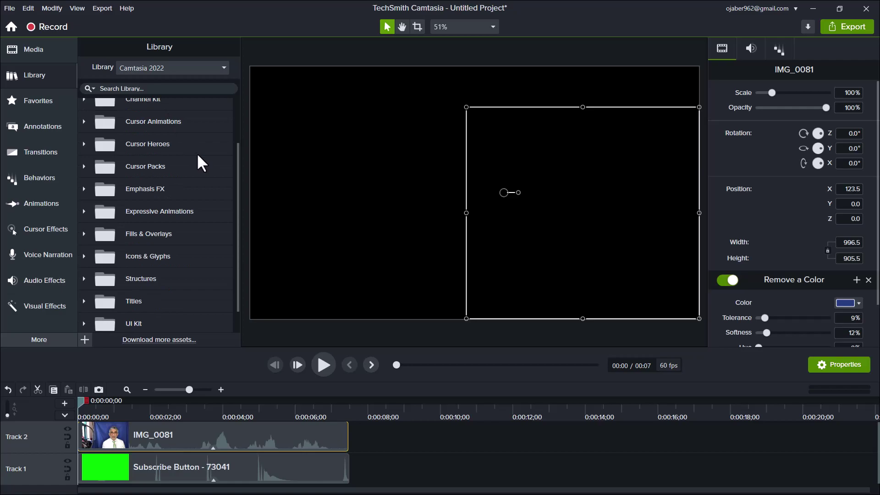
{"action": "scroll", "coordinate": [198, 161], "scroll_direction": "down", "scroll_amount": 1}
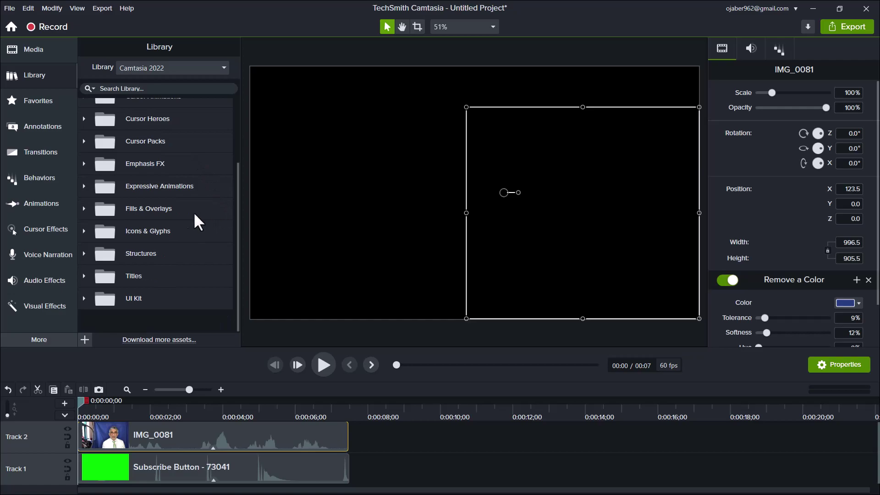
{"action": "left_click", "coordinate": [84, 208]}
{"action": "left_click", "coordinate": [85, 208]}
{"action": "left_click", "coordinate": [84, 207]}
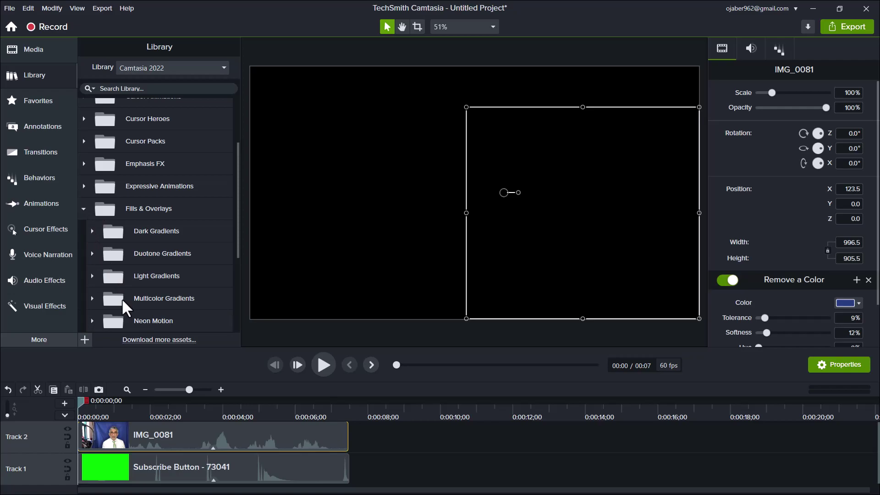
{"action": "scroll", "coordinate": [122, 298], "scroll_direction": "down", "scroll_amount": 2}
{"action": "scroll", "coordinate": [122, 298], "scroll_direction": "up", "scroll_amount": 4}
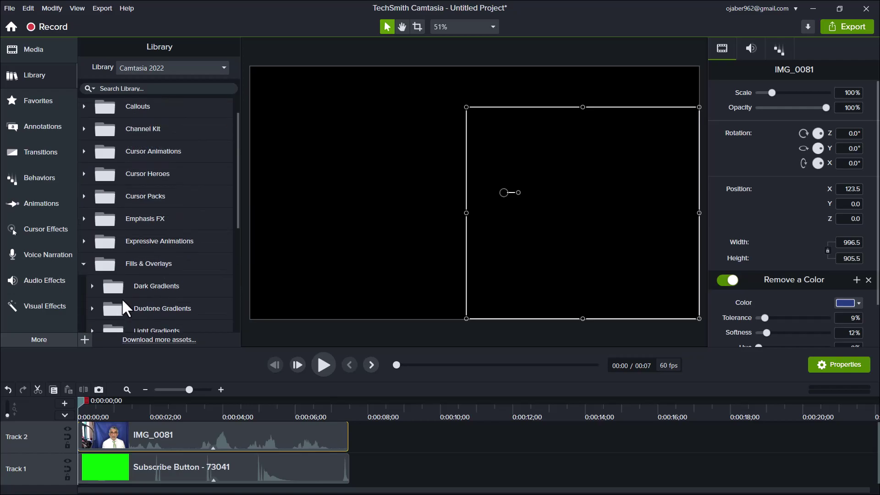
{"action": "left_click", "coordinate": [84, 261]}
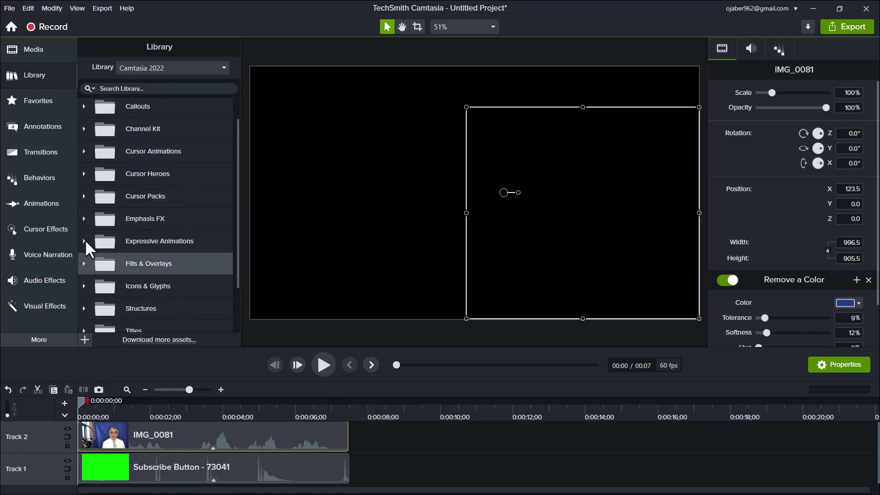
{"action": "left_click", "coordinate": [84, 240]}
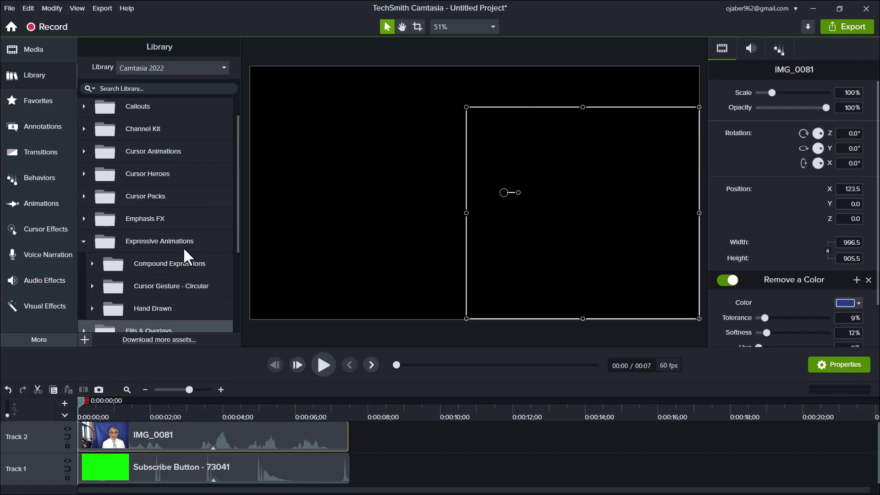
{"action": "scroll", "coordinate": [183, 250], "scroll_direction": "down", "scroll_amount": 1}
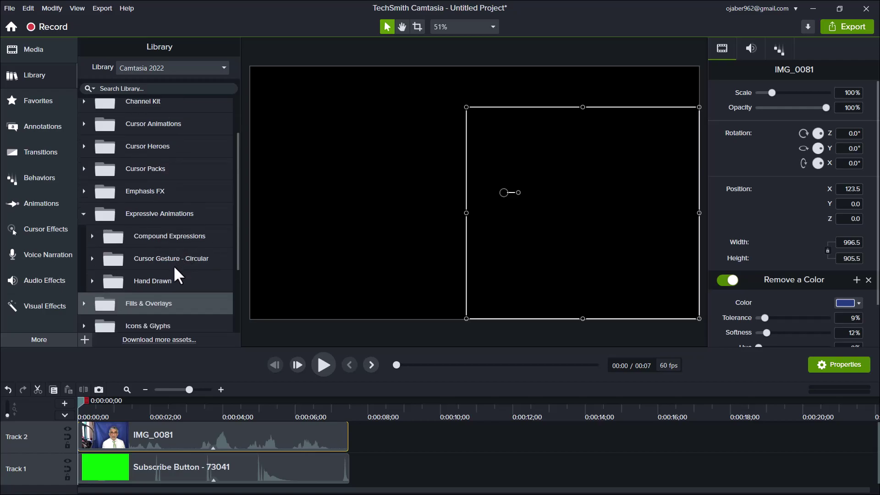
{"action": "scroll", "coordinate": [174, 267], "scroll_direction": "down", "scroll_amount": 1}
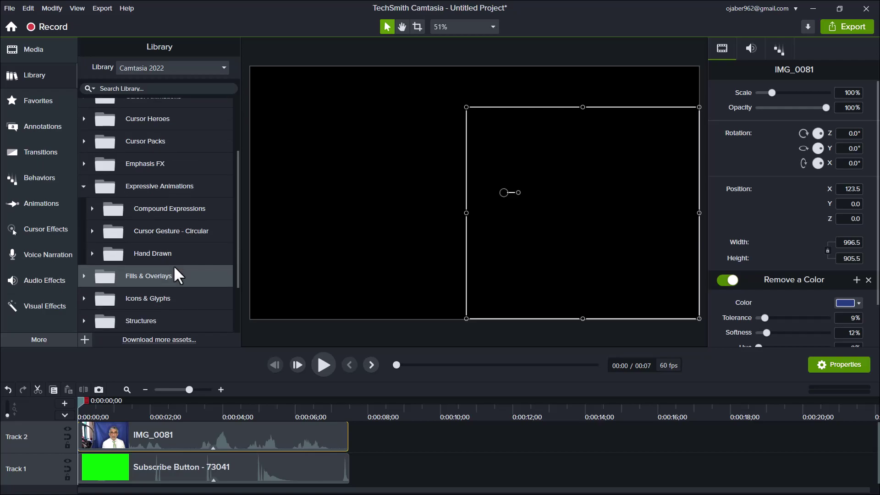
{"action": "scroll", "coordinate": [173, 275], "scroll_direction": "down", "scroll_amount": 2}
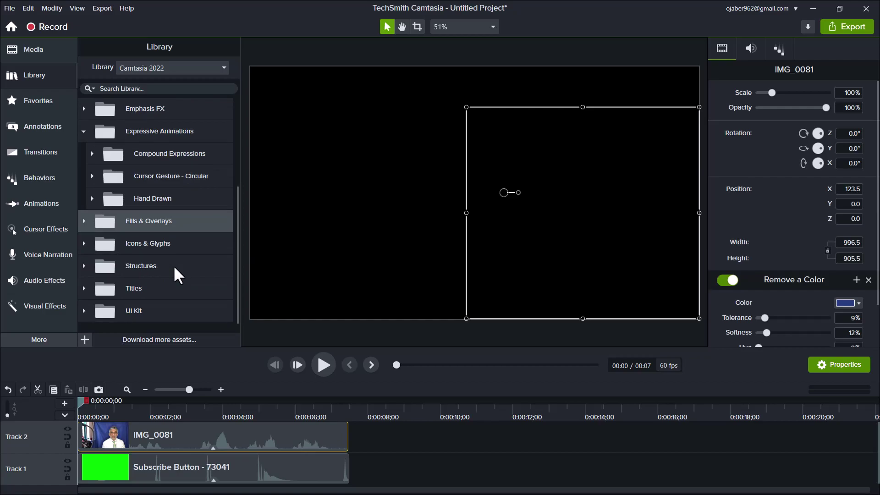
- Expand the UI Kit folder together with its Devices and Simplified UI subfolders
{"action": "left_click", "coordinate": [84, 311]}
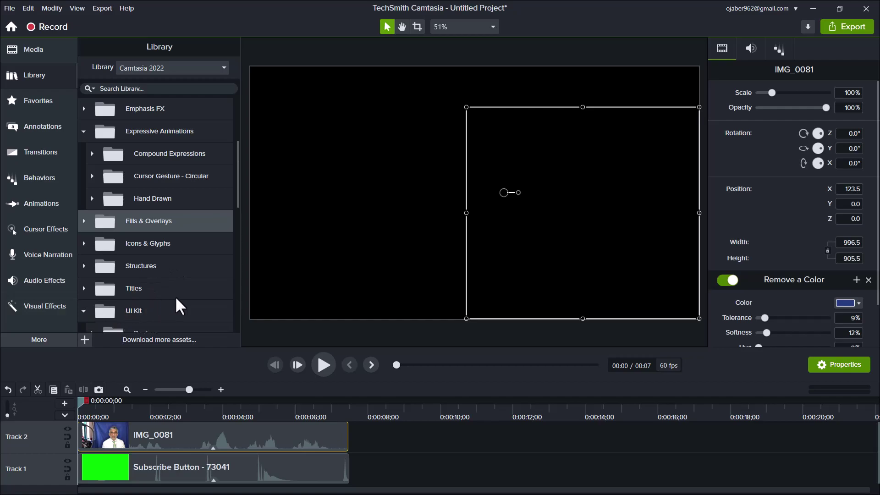
{"action": "scroll", "coordinate": [181, 298], "scroll_direction": "down", "scroll_amount": 3}
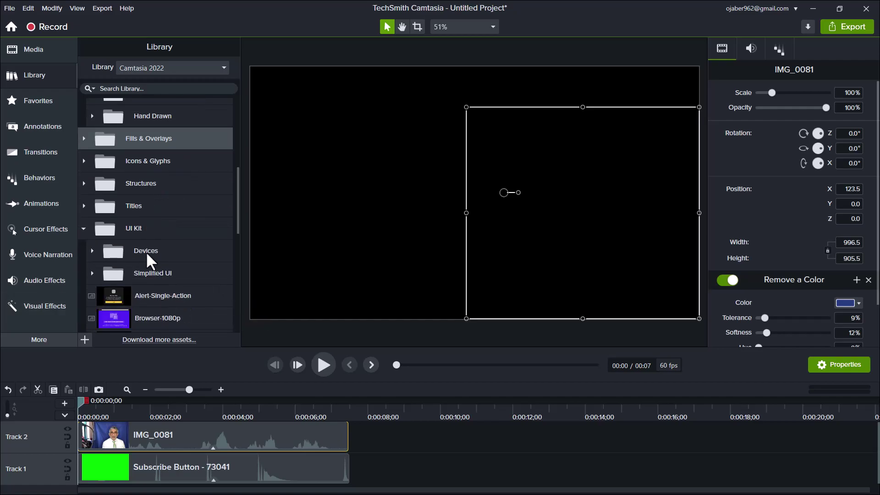
{"action": "left_click", "coordinate": [92, 250]}
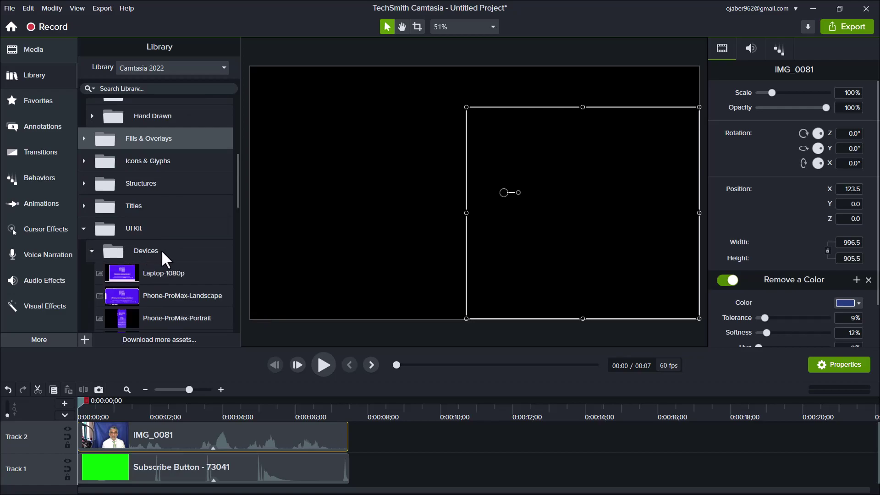
{"action": "scroll", "coordinate": [161, 249], "scroll_direction": "down", "scroll_amount": 4}
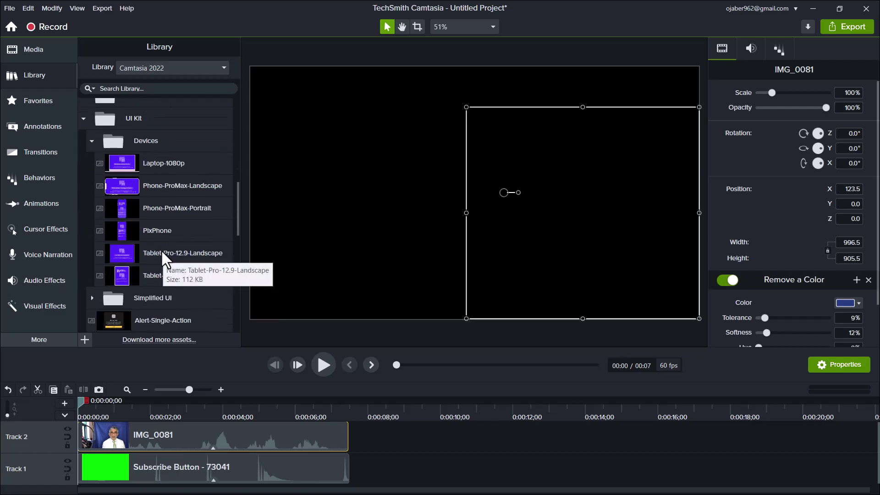
{"action": "scroll", "coordinate": [161, 249], "scroll_direction": "down", "scroll_amount": 1}
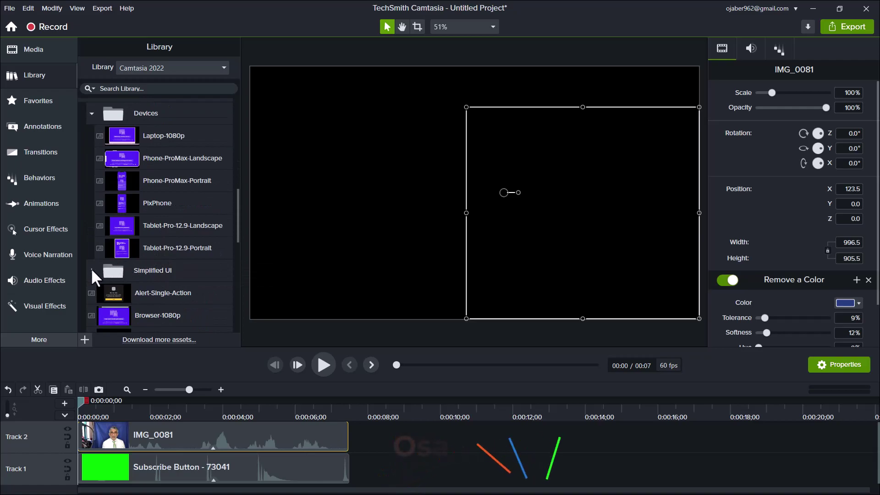
{"action": "left_click", "coordinate": [113, 271]}
{"action": "scroll", "coordinate": [163, 267], "scroll_direction": "down", "scroll_amount": 1}
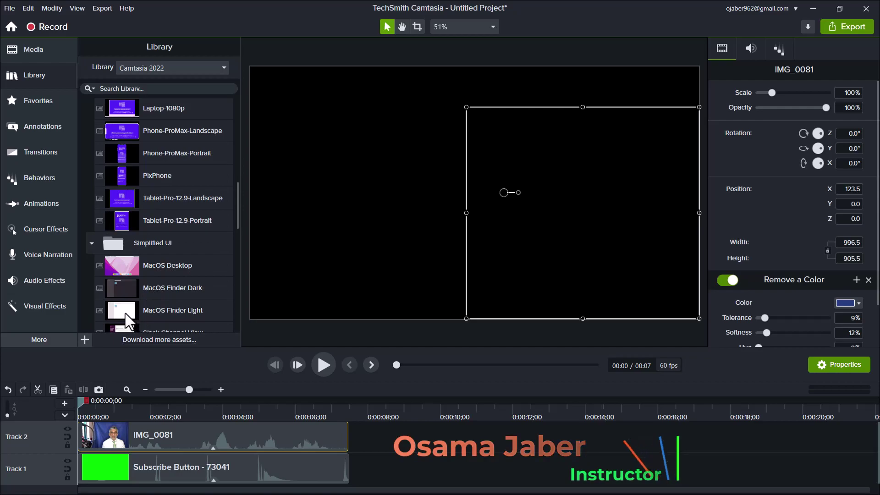
- Preview the MacOS Finder Light, Slack Channel View and Windows11 Desktop Start assets one after another
{"action": "double_click", "coordinate": [183, 312]}
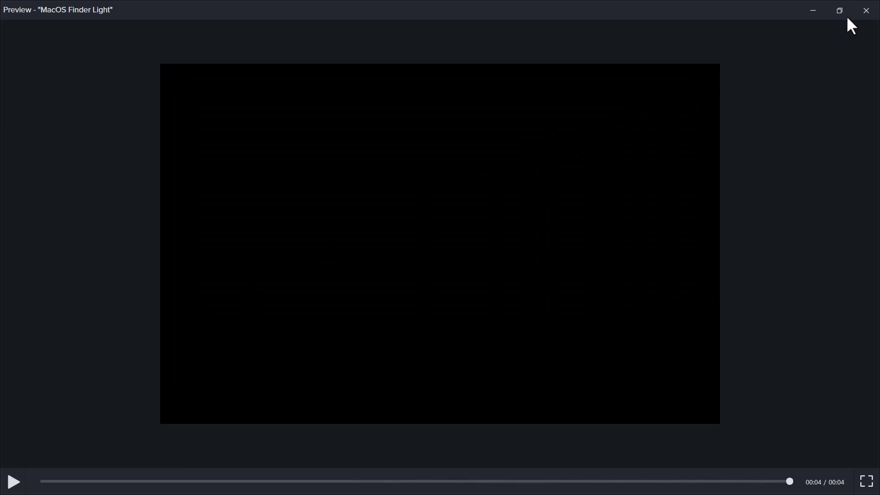
{"action": "left_click", "coordinate": [867, 11]}
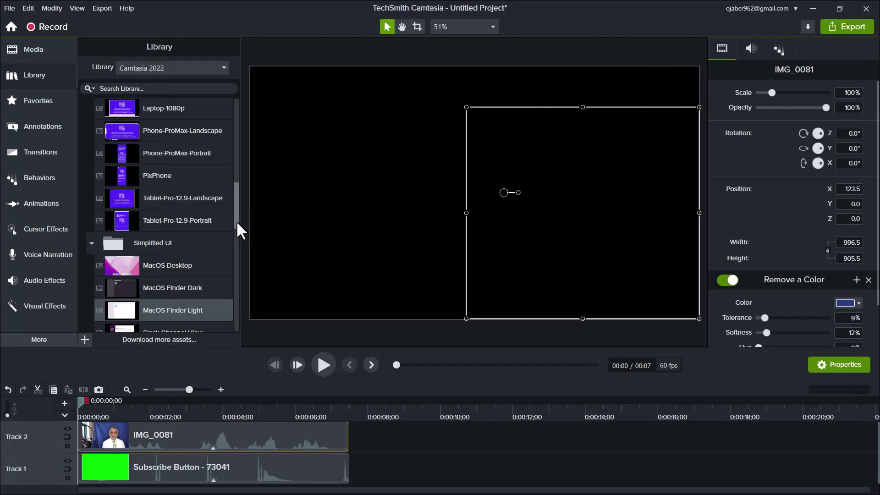
{"action": "scroll", "coordinate": [236, 222], "scroll_direction": "down", "scroll_amount": 2}
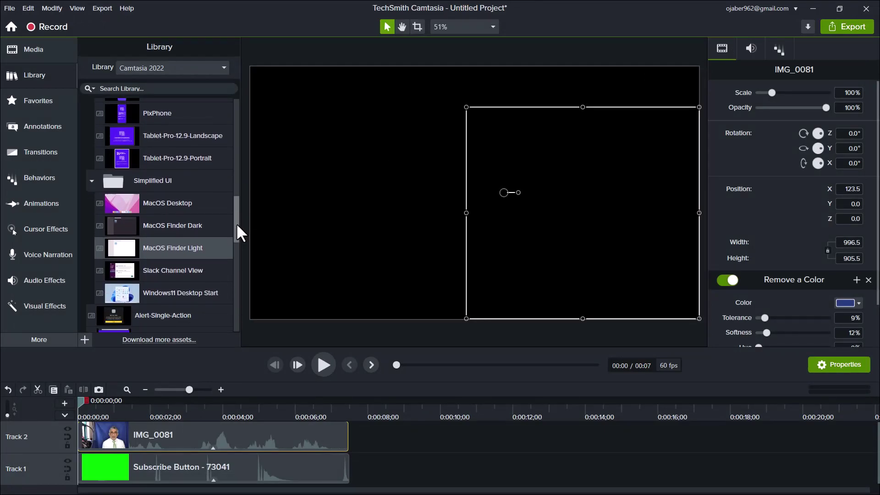
{"action": "double_click", "coordinate": [150, 271]}
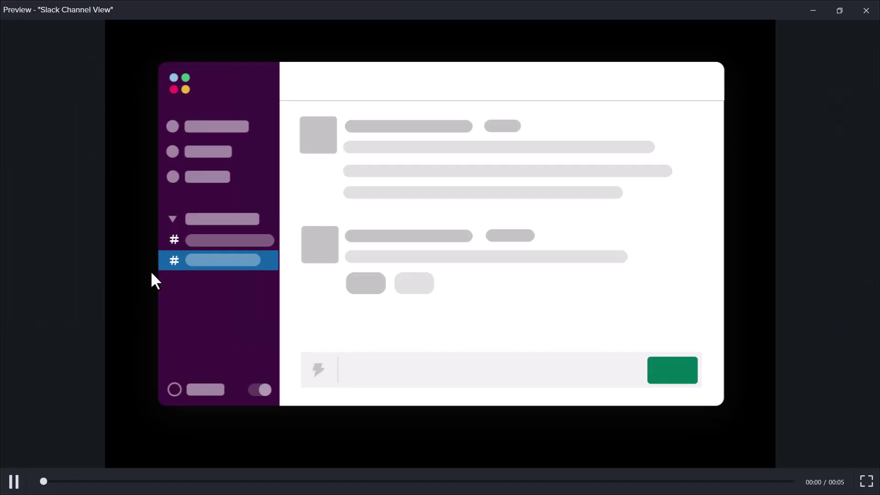
{"action": "left_click", "coordinate": [866, 10]}
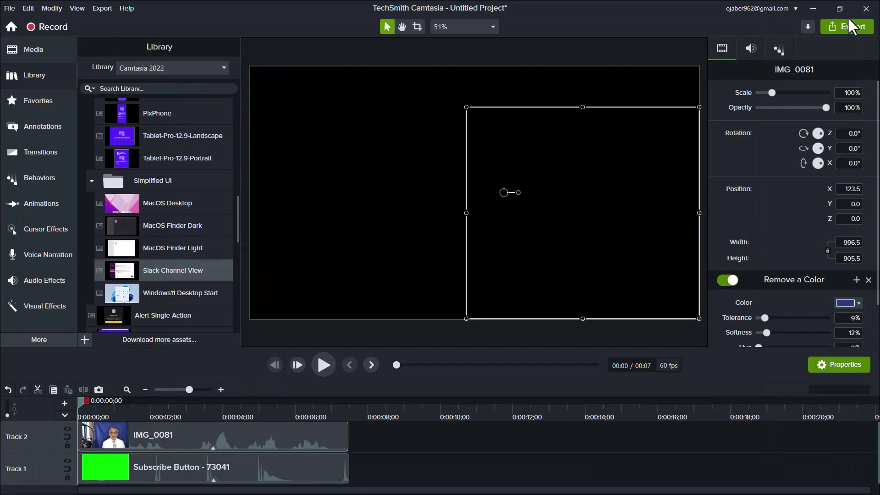
{"action": "double_click", "coordinate": [140, 291]}
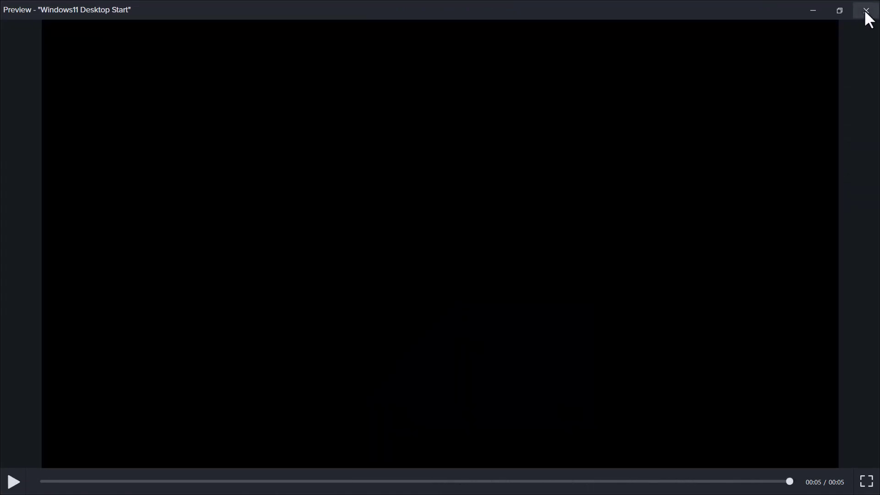
{"action": "left_click", "coordinate": [866, 10]}
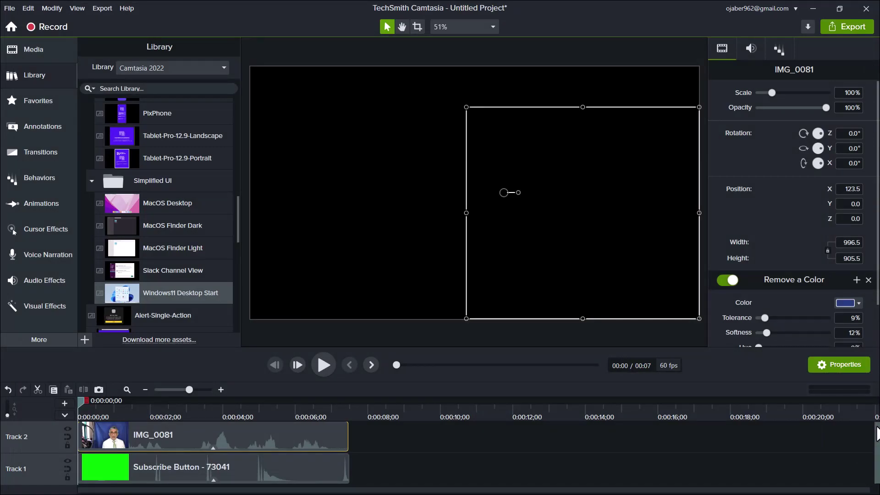
- Place Windows11 Desktop Start at the beginning of a new Track 3, stretch it to match the clips below, and play the timeline
{"action": "left_click", "coordinate": [64, 404]}
{"action": "left_click_drag", "start_coordinate": [111, 293], "coordinate": [78, 428]}
{"action": "left_click_drag", "start_coordinate": [258, 441], "coordinate": [345, 450]}
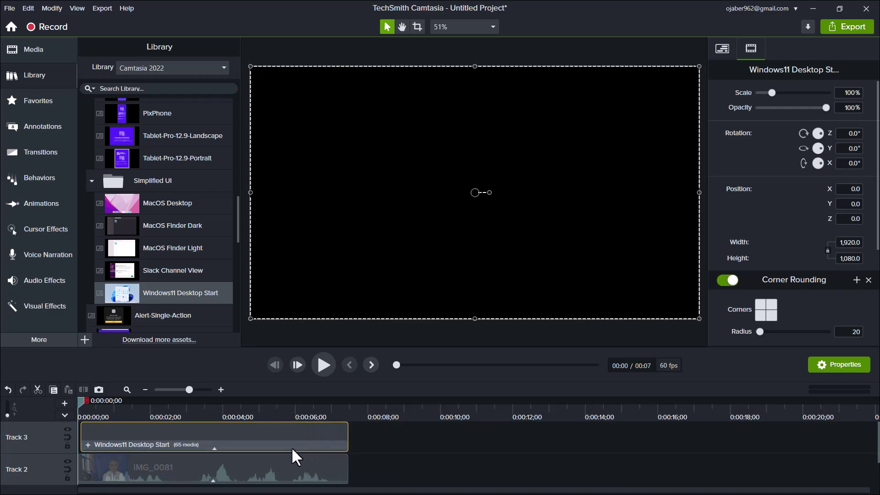
{"action": "left_click_drag", "start_coordinate": [174, 442], "coordinate": [147, 441]}
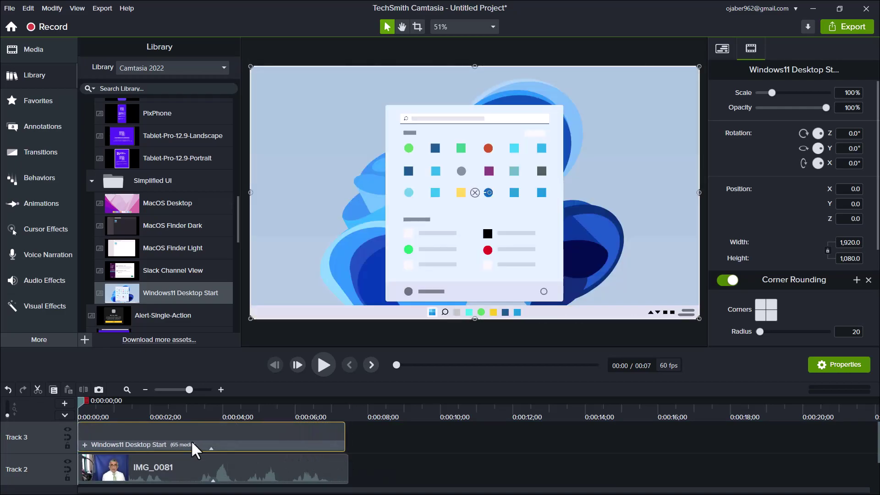
{"action": "left_click_drag", "start_coordinate": [351, 444], "coordinate": [349, 444]}
{"action": "left_click", "coordinate": [323, 364]}
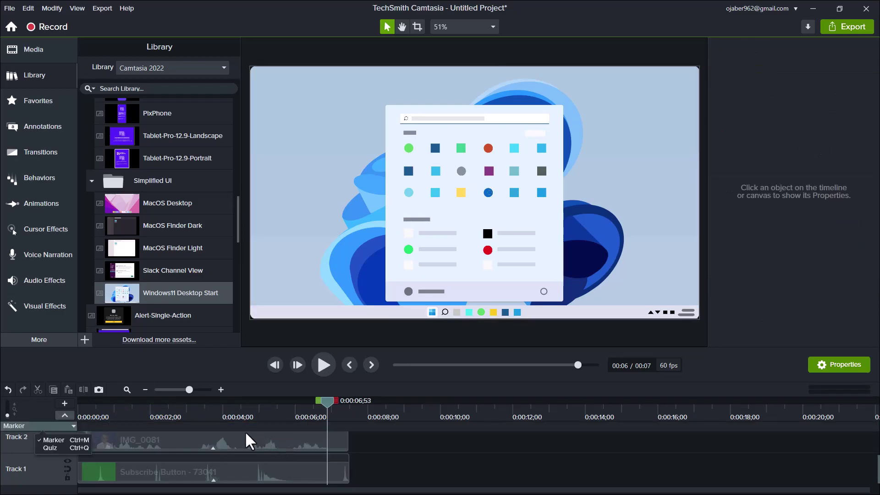
- Add an empty Track 4 above the Windows11 Desktop Start clip
{"action": "left_click", "coordinate": [66, 412]}
{"action": "left_click", "coordinate": [64, 404]}
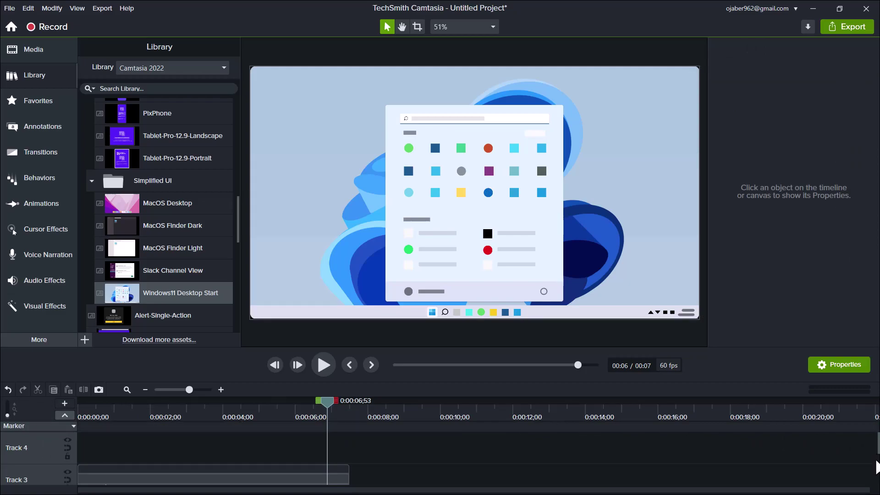
{"action": "scroll", "coordinate": [877, 464], "scroll_direction": "down", "scroll_amount": 3}
{"action": "scroll", "coordinate": [877, 464], "scroll_direction": "up", "scroll_amount": 3}
{"action": "left_click", "coordinate": [240, 477]}
{"action": "scroll", "coordinate": [424, 482], "scroll_direction": "down", "scroll_amount": 3}
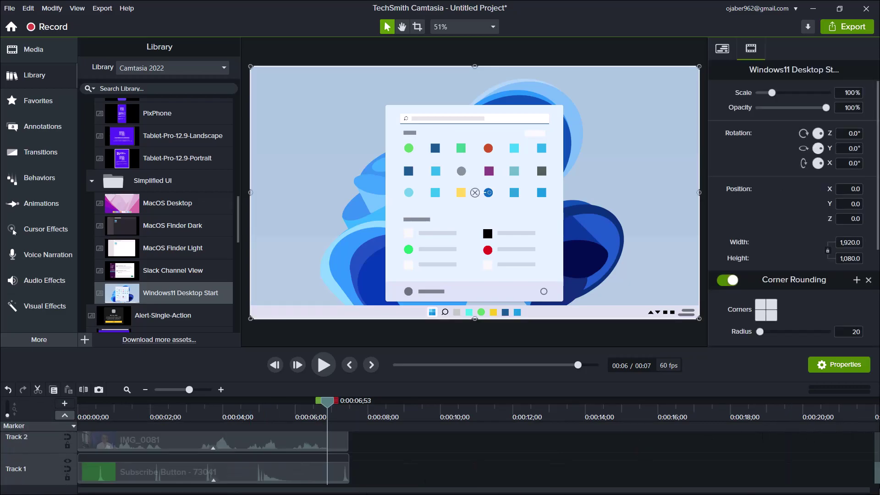
- Move the Subscribe Button and IMG_0081 clips together onto Tracks 4 and 5, above the Windows11 Desktop Start clip
{"action": "left_click", "coordinate": [316, 483]}
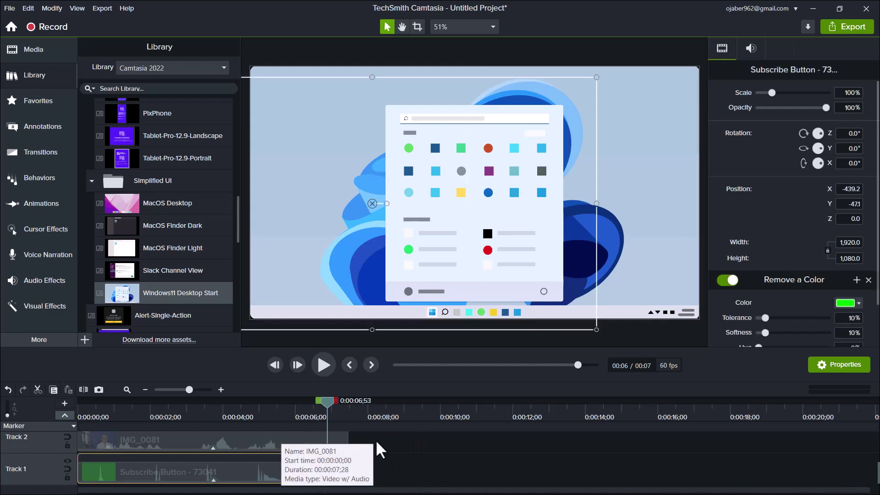
{"action": "left_click", "coordinate": [356, 442], "text": "ctrl"}
{"action": "scroll", "coordinate": [878, 472], "scroll_direction": "up", "scroll_amount": 5}
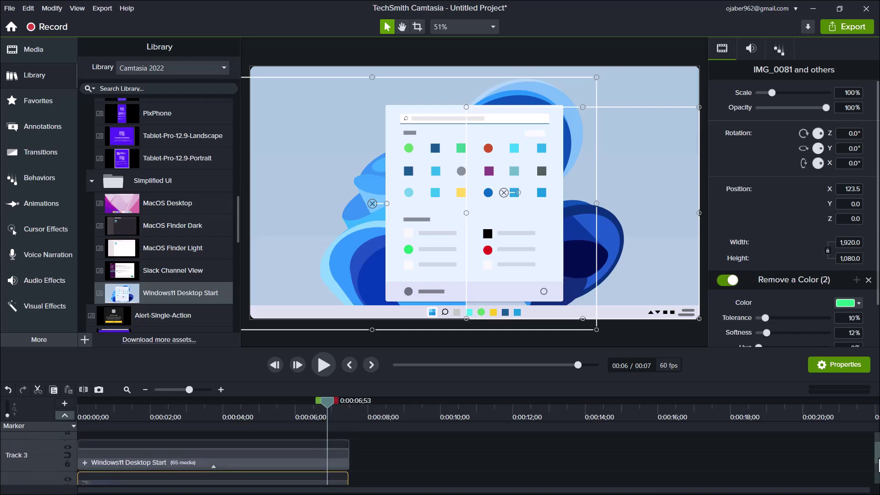
{"action": "scroll", "coordinate": [876, 463], "scroll_direction": "down", "scroll_amount": 2}
{"action": "scroll", "coordinate": [288, 448], "scroll_direction": "up", "scroll_amount": 3}
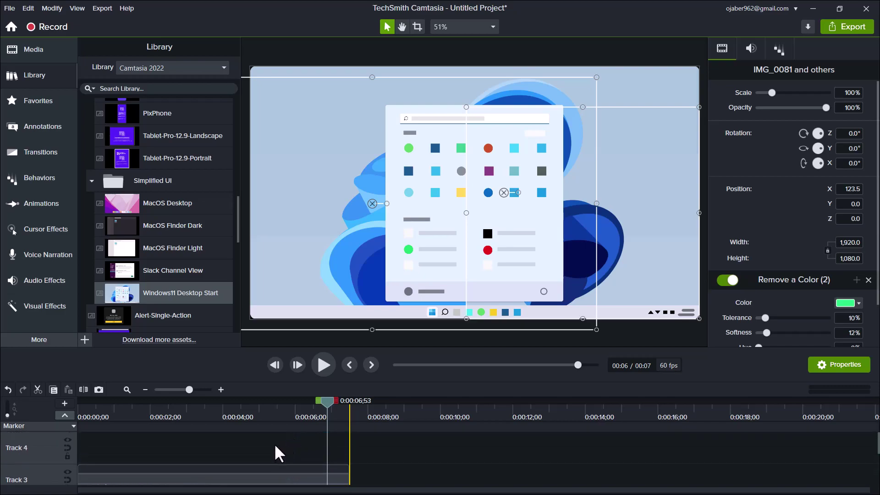
{"action": "scroll", "coordinate": [277, 454], "scroll_direction": "up", "scroll_amount": 3}
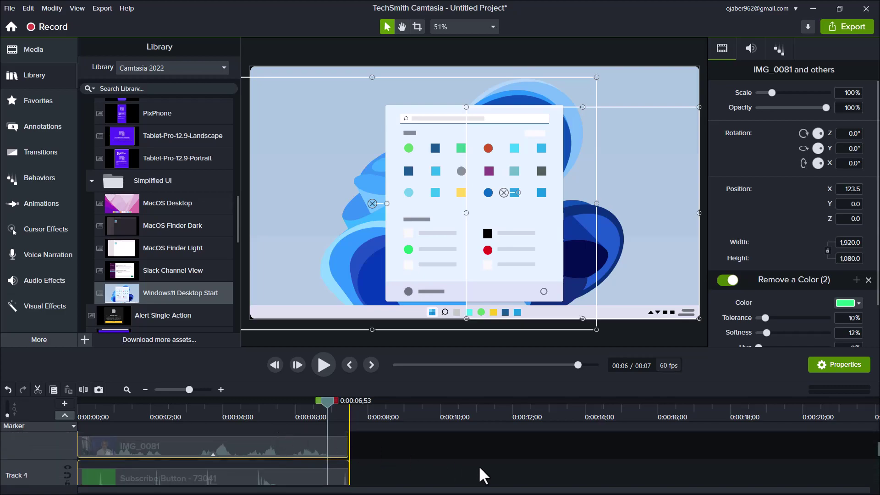
{"action": "scroll", "coordinate": [484, 476], "scroll_direction": "down", "scroll_amount": 2}
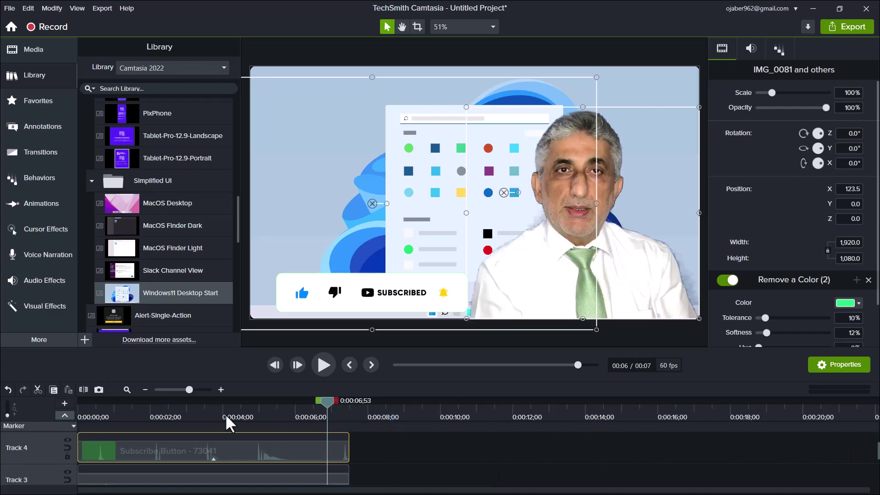
- Play the timeline from the beginning to review the presenter and subscribe button over the desktop background
{"action": "left_click", "coordinate": [77, 415]}
{"action": "left_click", "coordinate": [324, 367]}
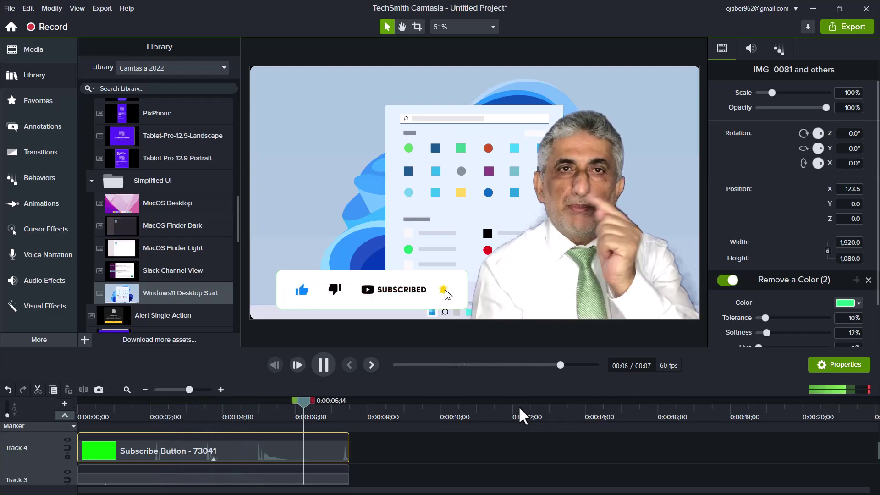
{"action": "left_click", "coordinate": [324, 366]}
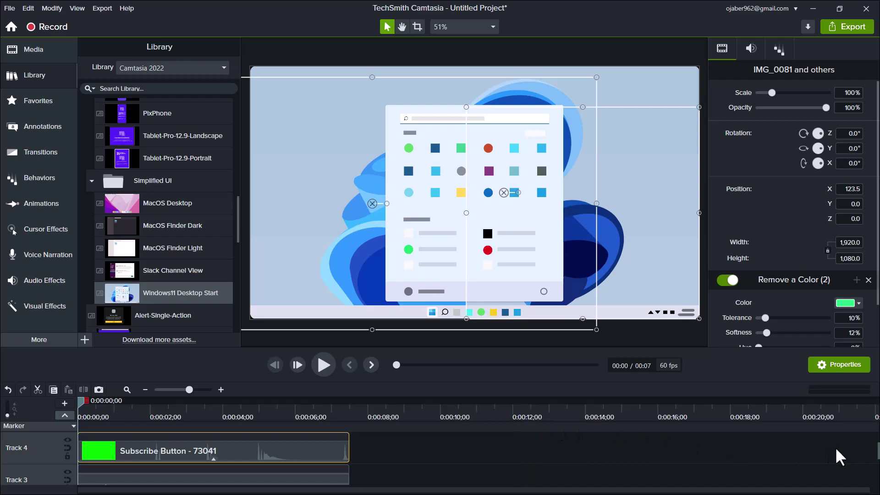
- Delete the Remove a Color effect and the Sliding behavior from the IMG_0081 clip on Track 5
{"action": "left_click", "coordinate": [877, 431]}
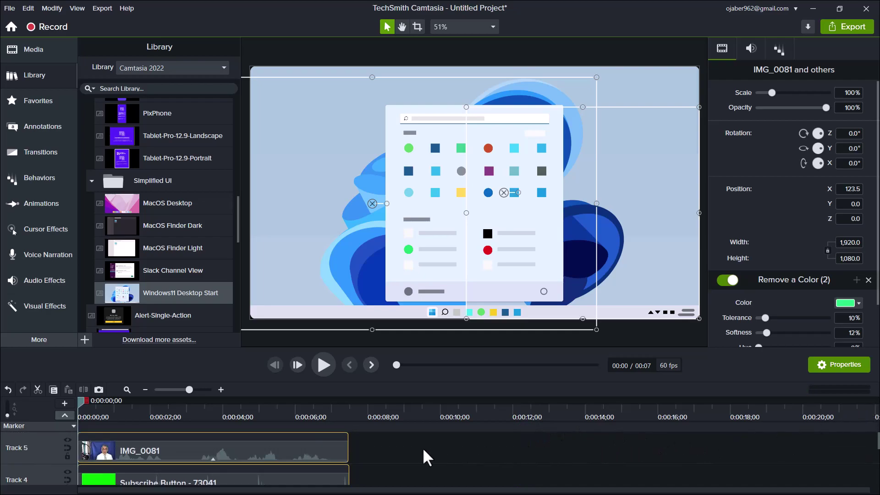
{"action": "left_click", "coordinate": [221, 455]}
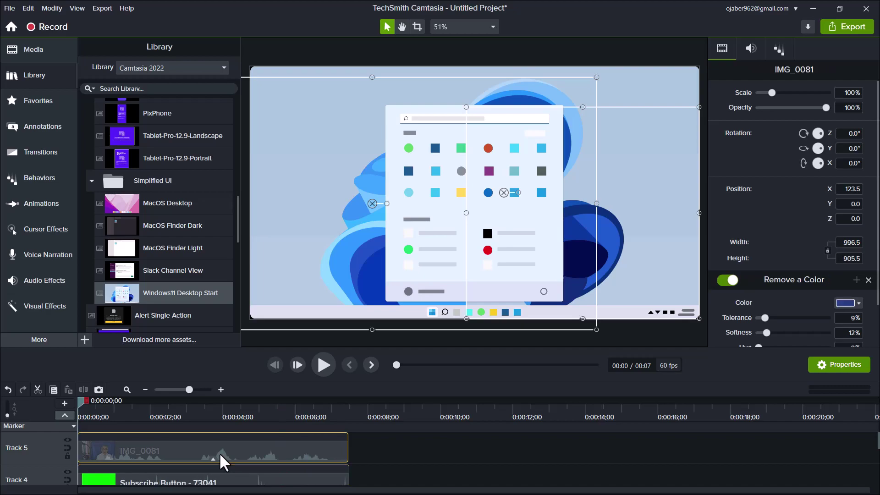
{"action": "left_click_drag", "start_coordinate": [80, 404], "coordinate": [97, 406]}
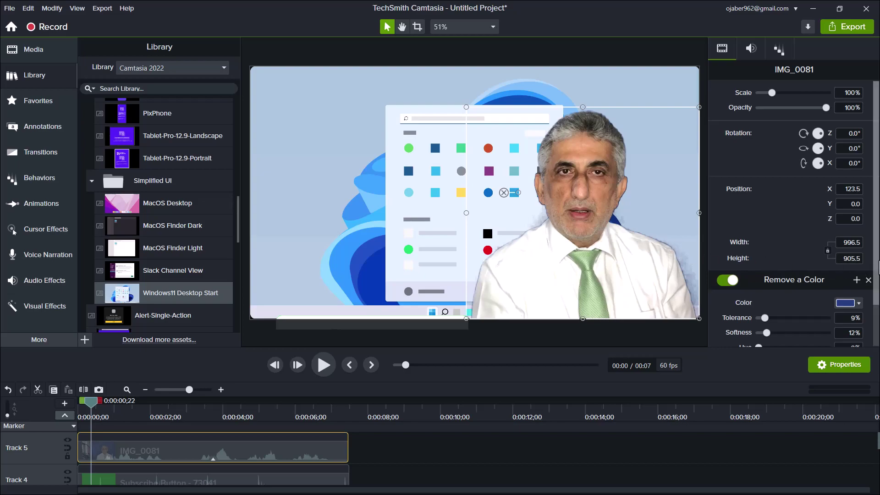
{"action": "left_click", "coordinate": [214, 459]}
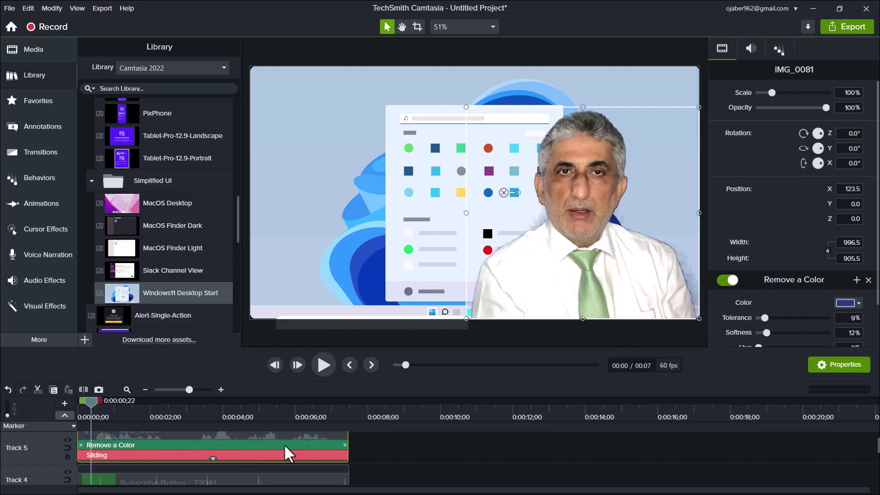
{"action": "left_click", "coordinate": [265, 446]}
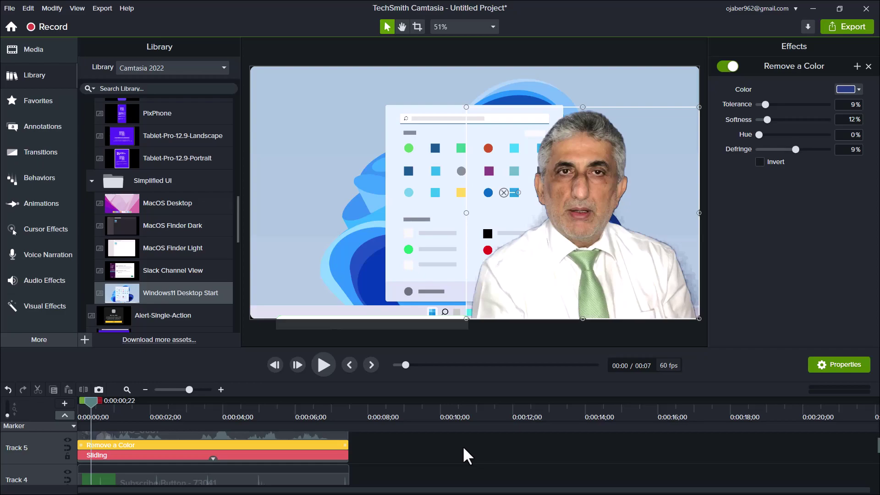
{"action": "key", "text": "Delete"}
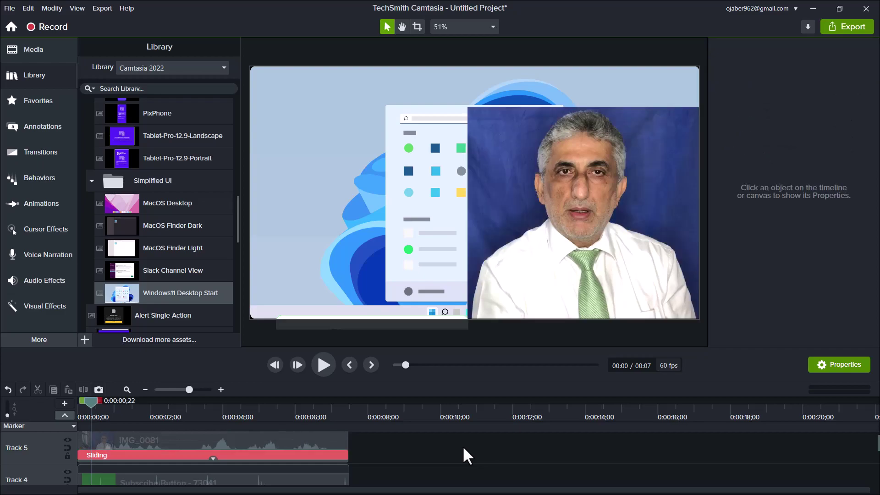
{"action": "left_click", "coordinate": [192, 456]}
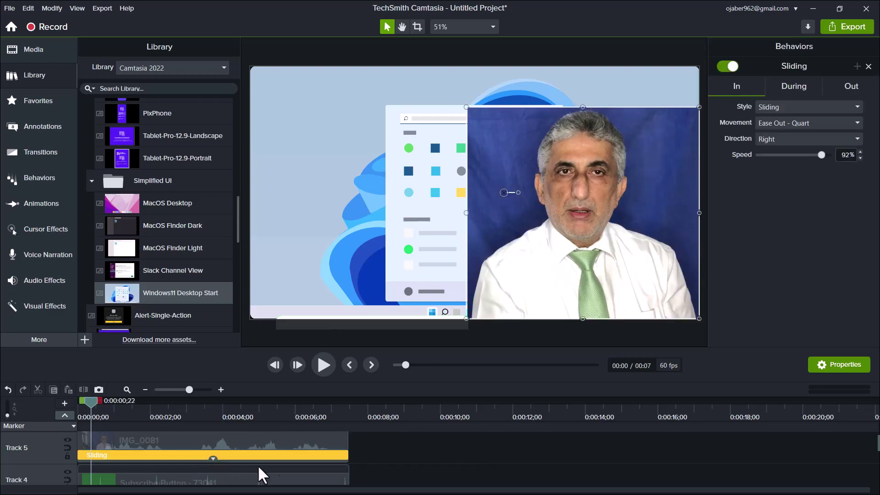
{"action": "left_click", "coordinate": [442, 492]}
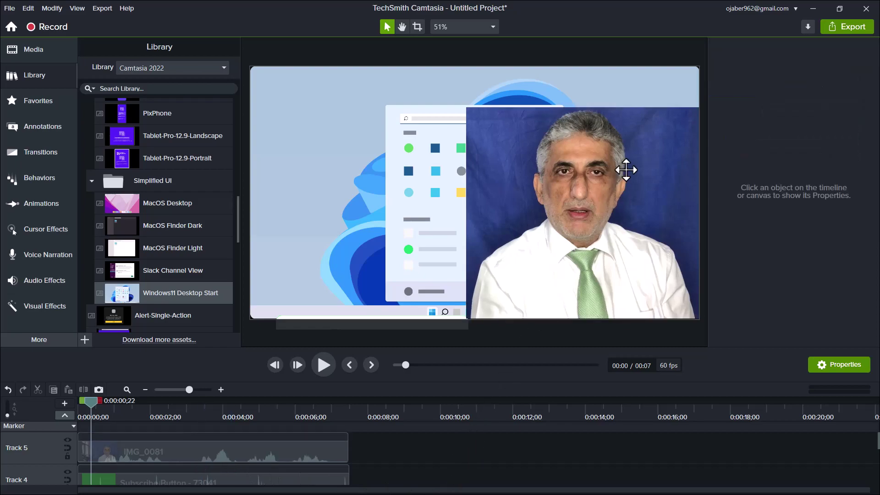
- Scale the presenter video to about 60.7% and position it at about X -33, Y -209 on the canvas
{"action": "left_click", "coordinate": [648, 173]}
{"action": "mouse_move", "coordinate": [631, 173]}
{"action": "left_mouse_down"}
{"action": "mouse_move", "coordinate": [623, 172]}
{"action": "mouse_move", "coordinate": [628, 167]}
{"action": "left_mouse_up"}
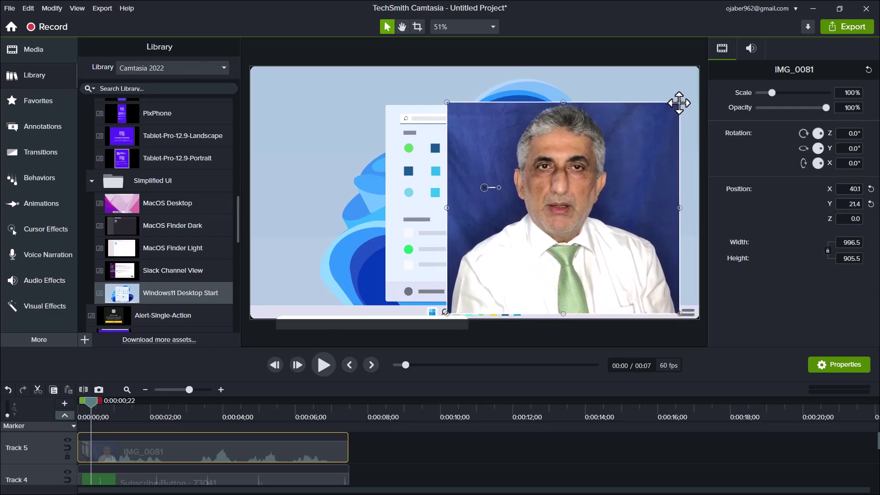
{"action": "left_click_drag", "start_coordinate": [679, 102], "coordinate": [568, 217]}
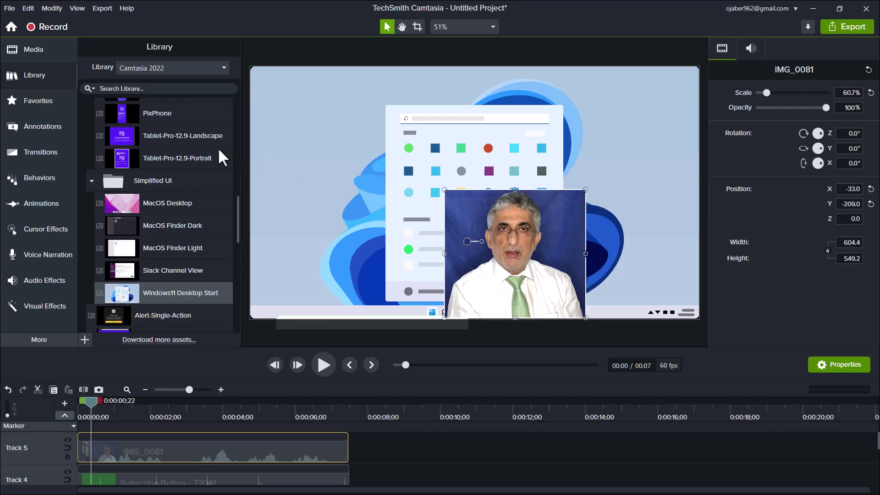
- Show all shape styles and place the yellow circle over the presenter's video on Track 6
{"action": "left_click", "coordinate": [31, 123]}
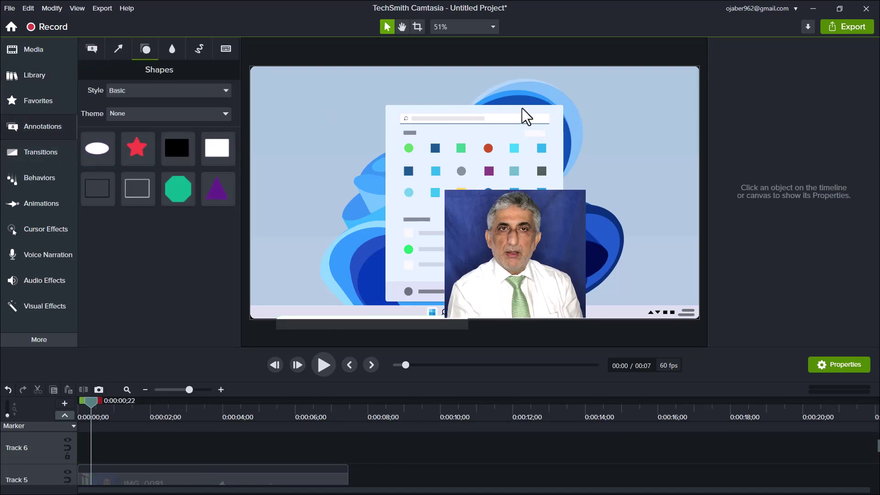
{"action": "left_click", "coordinate": [223, 94]}
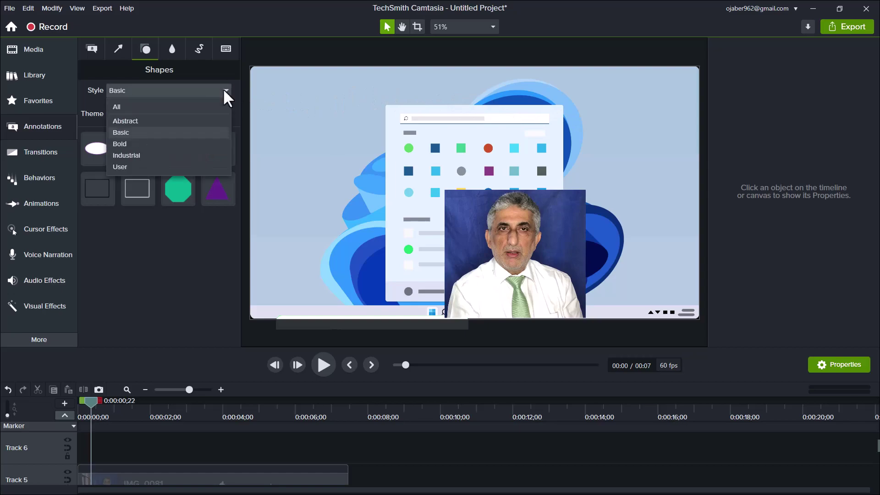
{"action": "left_click", "coordinate": [124, 106]}
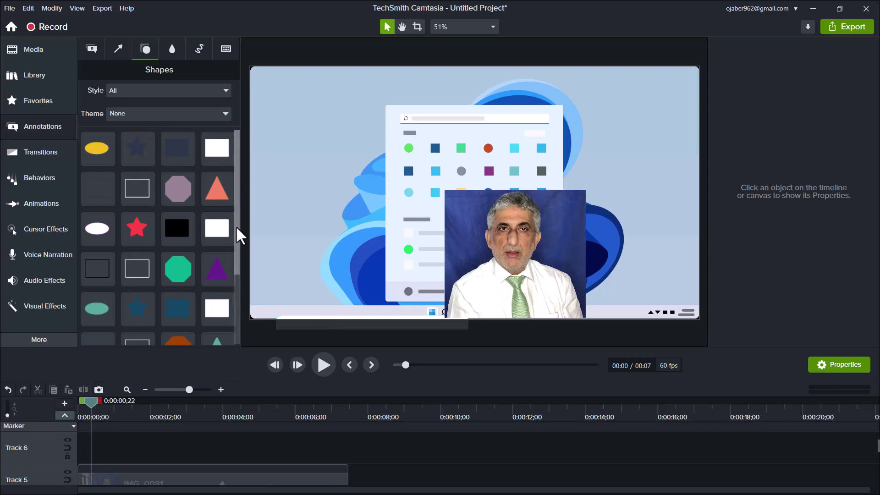
{"action": "left_click_drag", "start_coordinate": [236, 225], "coordinate": [249, 306]}
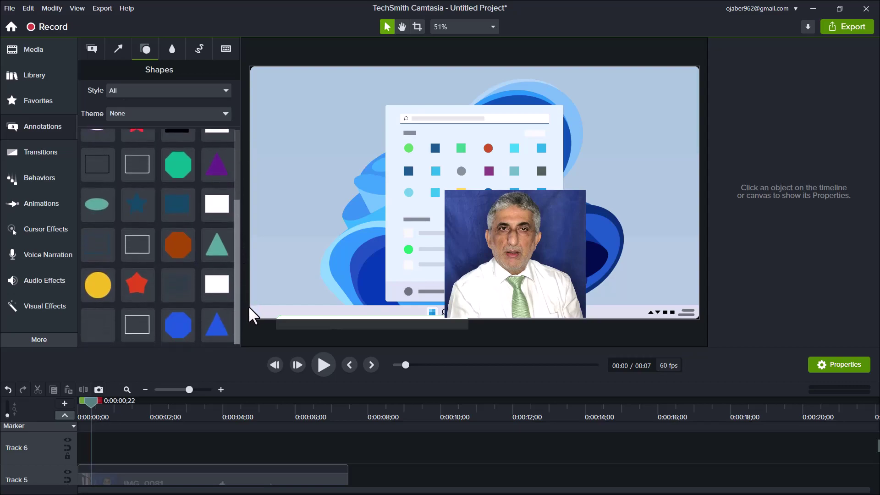
{"action": "mouse_move", "coordinate": [98, 285]}
{"action": "left_mouse_down"}
{"action": "mouse_move", "coordinate": [525, 279]}
{"action": "mouse_move", "coordinate": [521, 261]}
{"action": "mouse_move", "coordinate": [479, 243]}
{"action": "mouse_move", "coordinate": [488, 240]}
{"action": "left_mouse_up"}
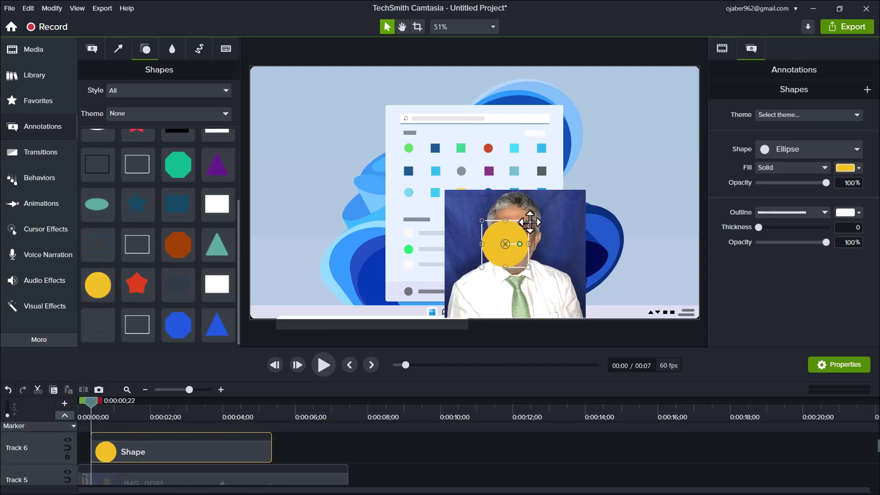
- Enlarge the yellow circle proportionally to cover the presenter, and stretch its Track 6 clip to match IMG_0081 from the timeline's start
{"action": "left_click_drag", "start_coordinate": [528, 220], "coordinate": [568, 201]}
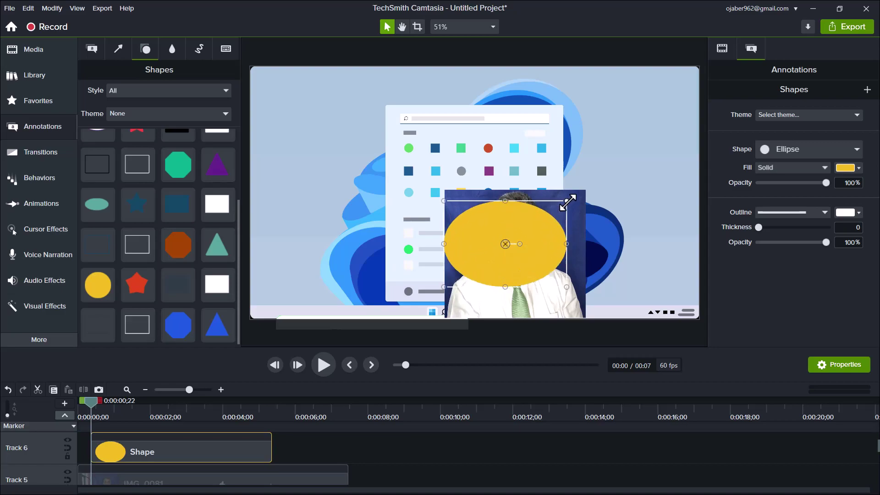
{"action": "key", "text": "ctrl+z"}
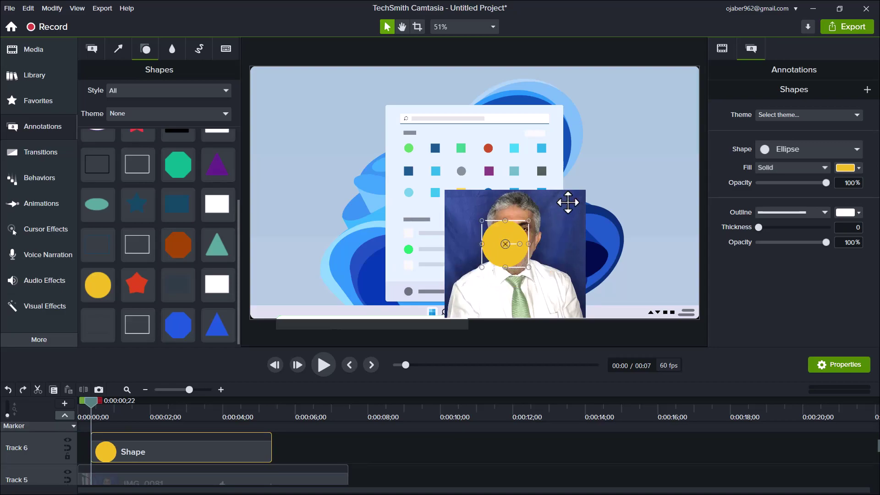
{"action": "left_click_drag", "start_coordinate": [528, 222], "coordinate": [634, 117]}
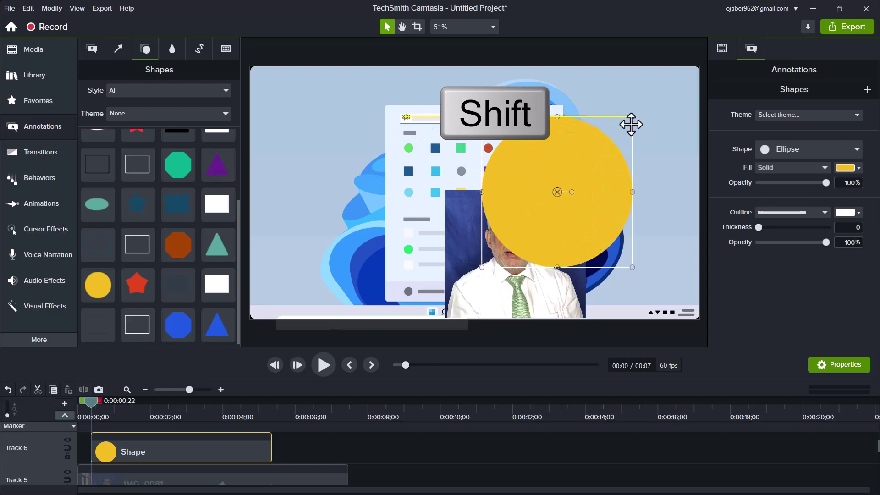
{"action": "left_click_drag", "start_coordinate": [573, 213], "coordinate": [527, 260]}
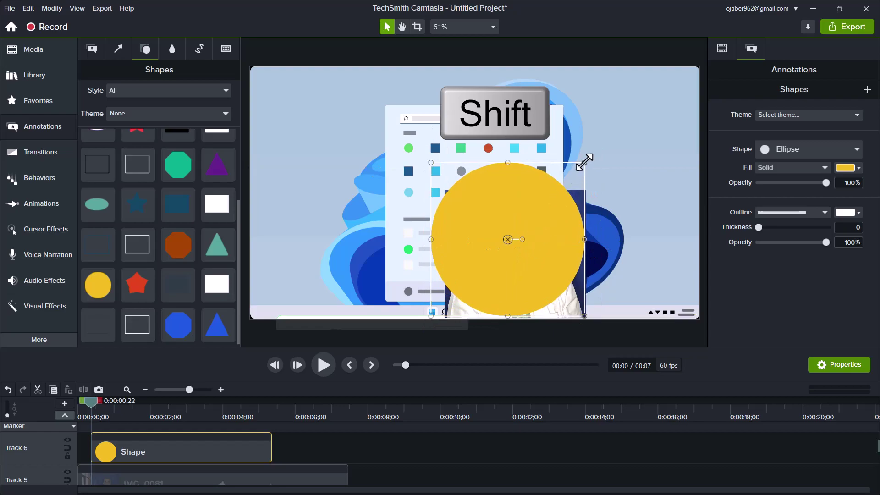
{"action": "left_click_drag", "start_coordinate": [584, 162], "coordinate": [562, 195]}
{"action": "left_click_drag", "start_coordinate": [534, 246], "coordinate": [539, 247]}
{"action": "left_click_drag", "start_coordinate": [178, 453], "coordinate": [138, 454]}
{"action": "left_click_drag", "start_coordinate": [257, 449], "coordinate": [346, 450]}
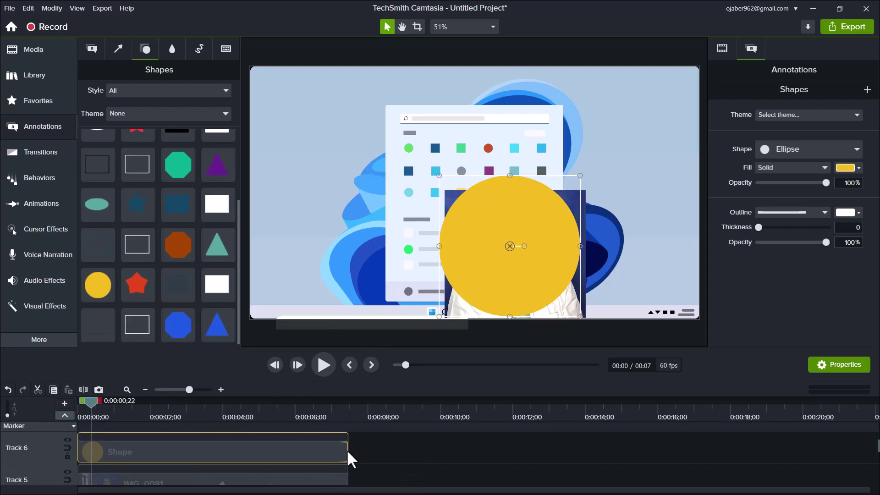
- Try the Luminosity Invert and Luminosity track matte modes on Track 6, toggle the matte off and on, and switch it to Alpha Invert
{"action": "left_click", "coordinate": [67, 441]}
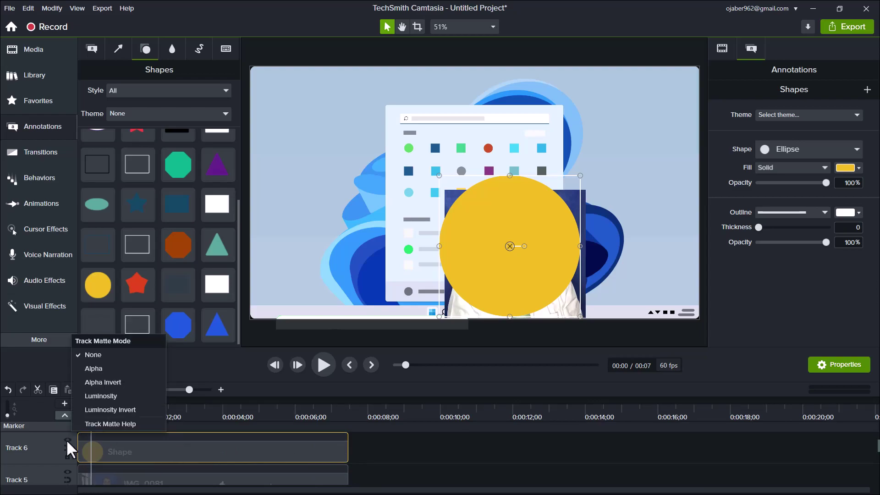
{"action": "left_click", "coordinate": [89, 409]}
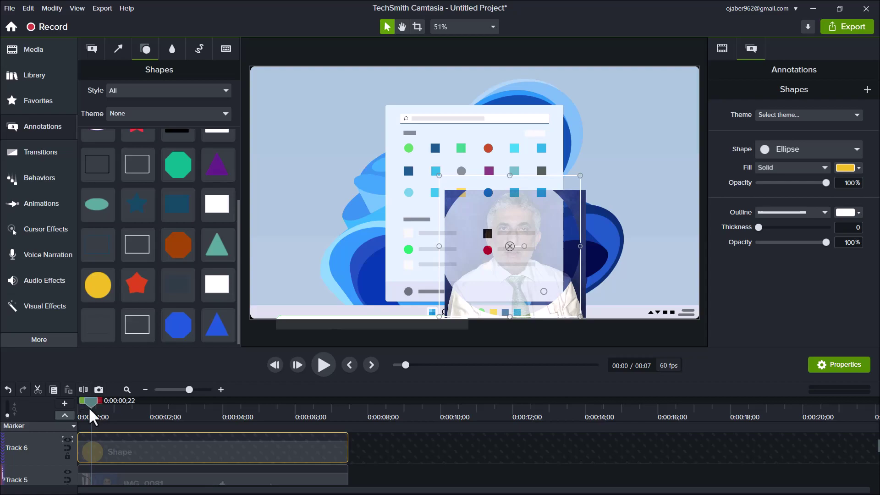
{"action": "left_click", "coordinate": [67, 438]}
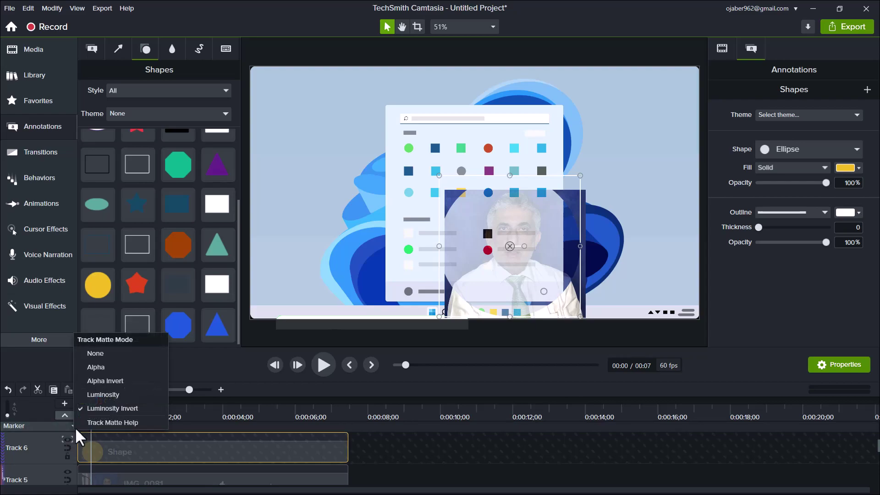
{"action": "left_click", "coordinate": [95, 393]}
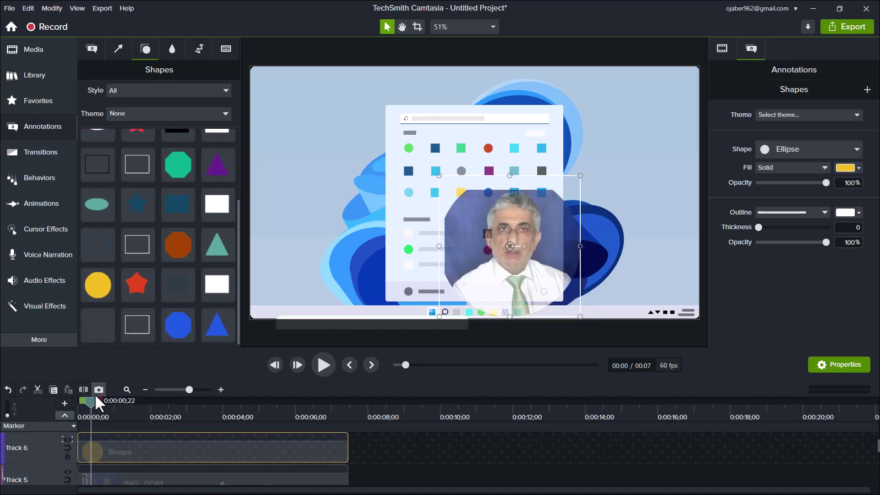
{"action": "left_click", "coordinate": [67, 439]}
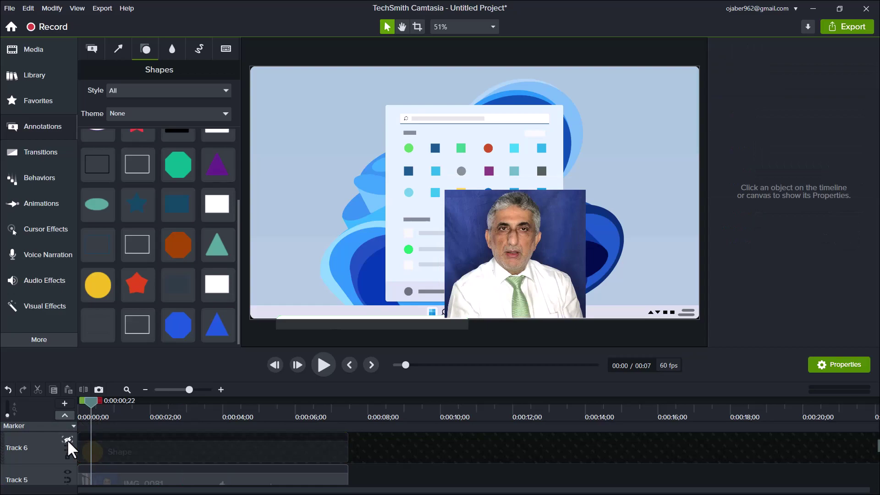
{"action": "left_click", "coordinate": [67, 439]}
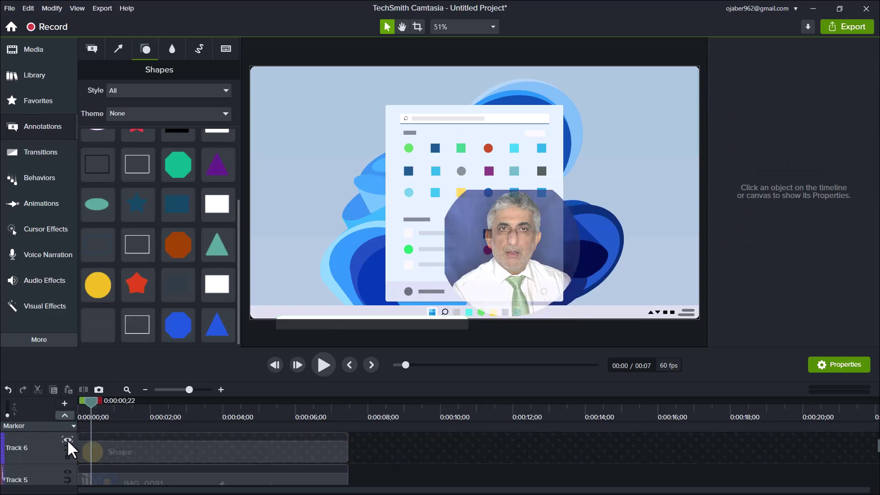
{"action": "right_click", "coordinate": [67, 439]}
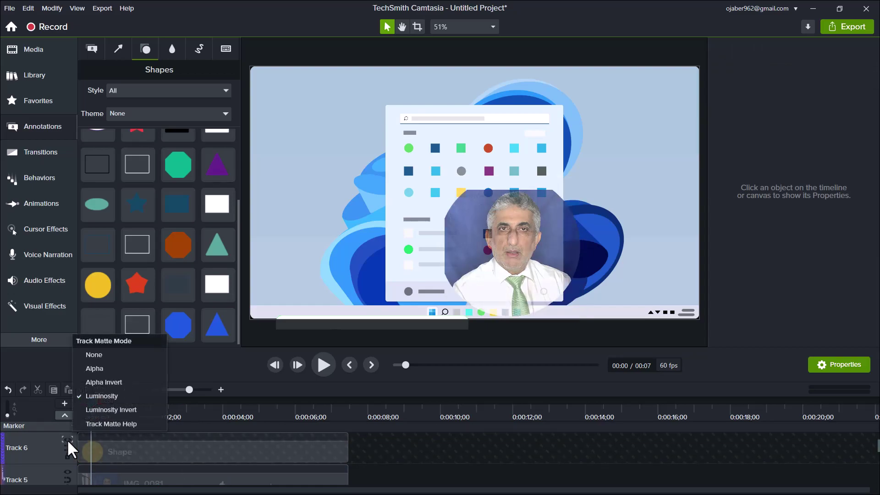
{"action": "left_click", "coordinate": [83, 381]}
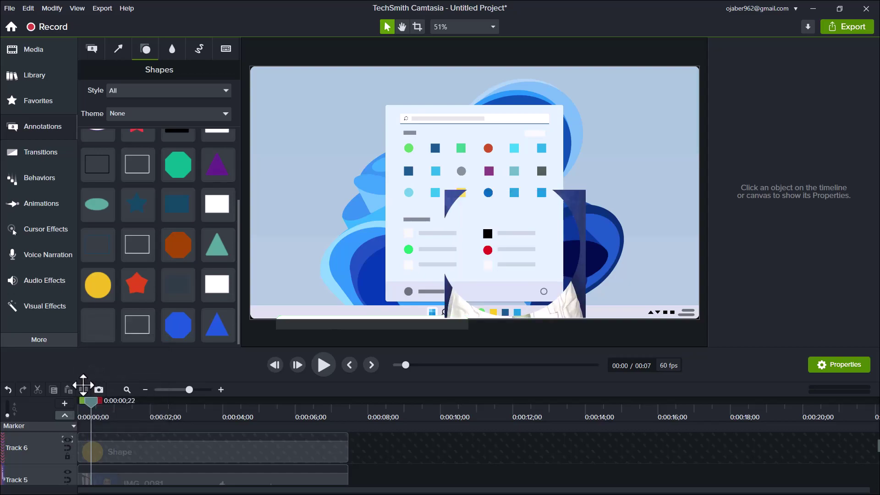
- Set Track 6's matte mode to Alpha and shrink the circle slightly so its edge fits within the presenter's video
{"action": "right_click", "coordinate": [67, 440]}
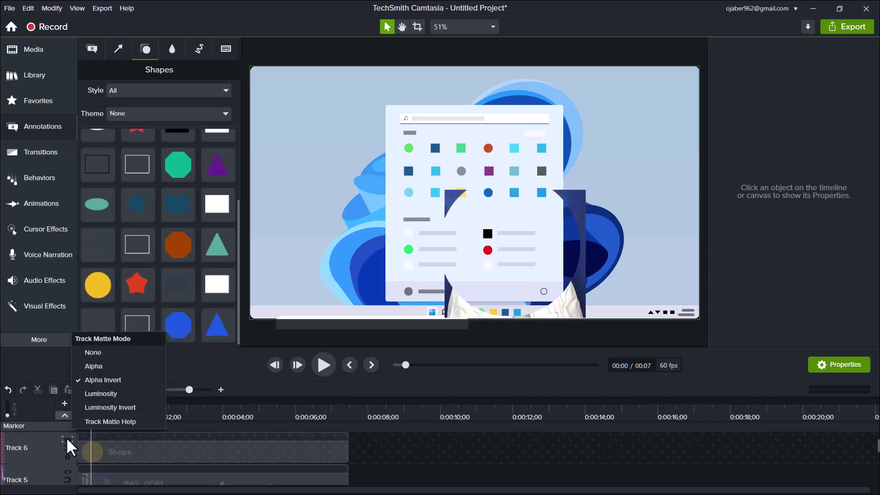
{"action": "left_click", "coordinate": [87, 367]}
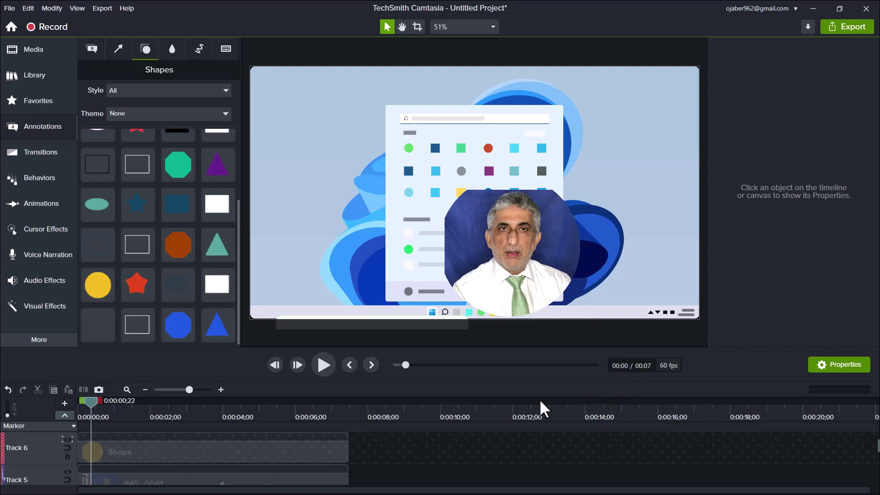
{"action": "left_click", "coordinate": [290, 448]}
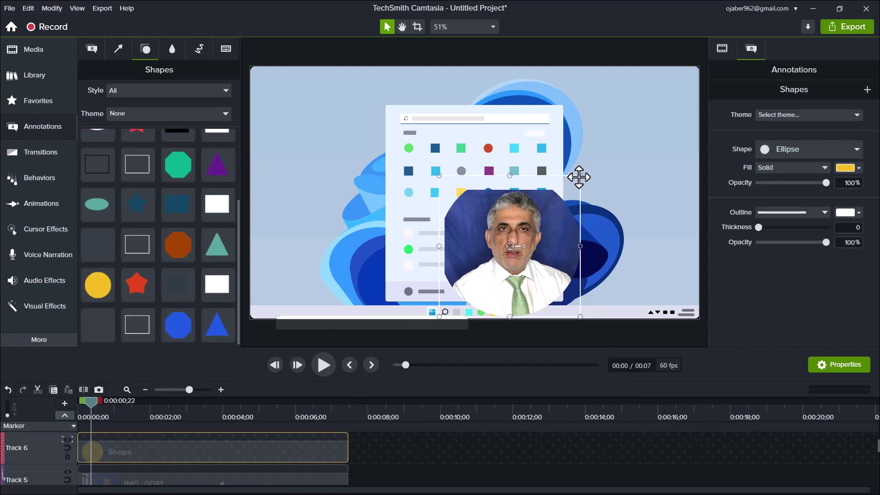
{"action": "mouse_move", "coordinate": [581, 177]}
{"action": "left_mouse_down"}
{"action": "mouse_move", "coordinate": [591, 166]}
{"action": "mouse_move", "coordinate": [581, 178]}
{"action": "left_mouse_up"}
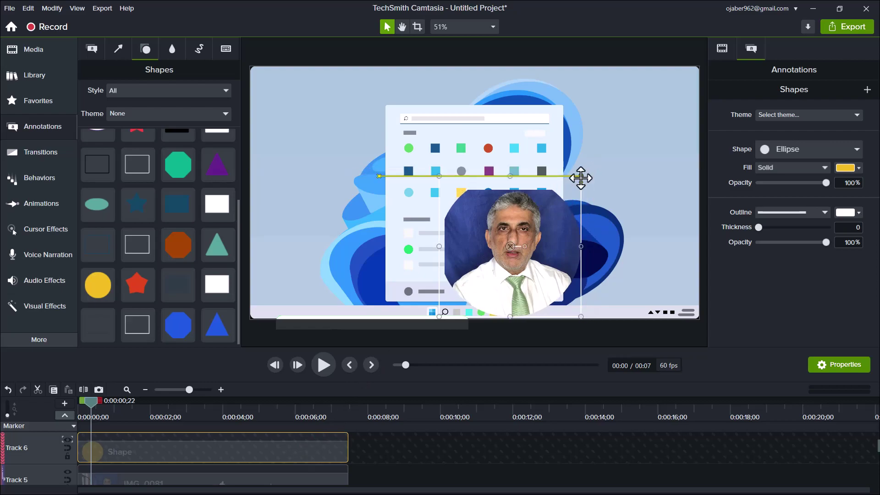
{"action": "left_click", "coordinate": [284, 482]}
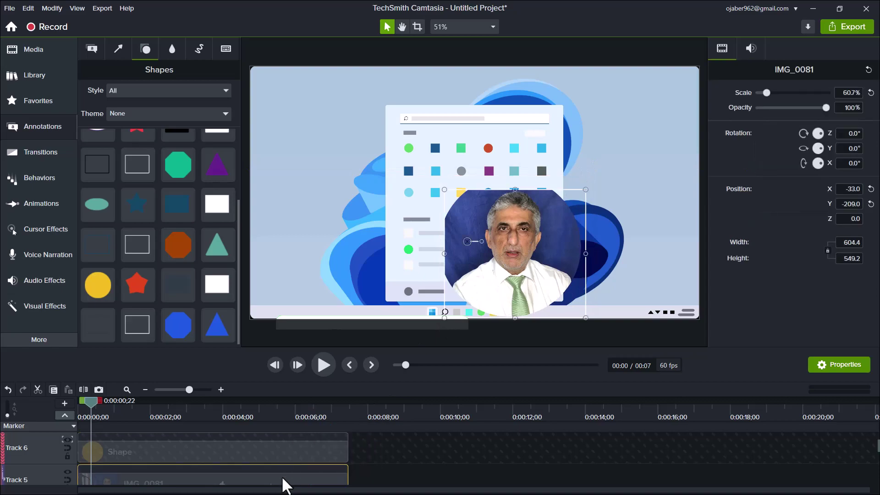
{"action": "left_click", "coordinate": [535, 254]}
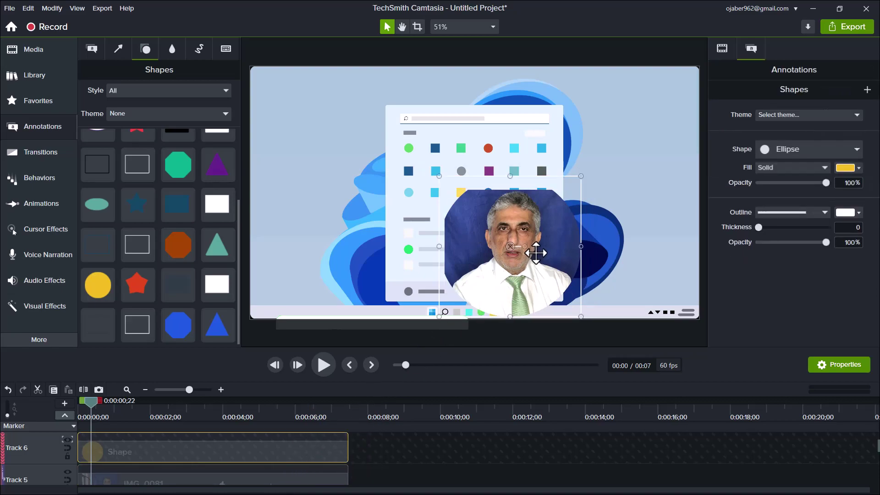
{"action": "left_click_drag", "start_coordinate": [580, 177], "coordinate": [573, 188]}
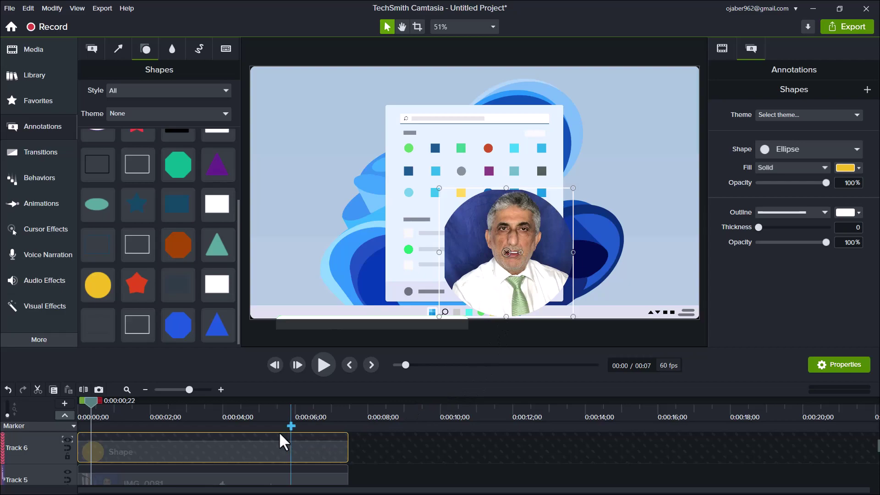
- Nudge the masking circle right until its edge lies inside the presenter's video frame
{"action": "key", "text": "Right"}
{"action": "key", "text": "Right"}
{"action": "key", "text": "Right"}
{"action": "key", "text": "Right"}
{"action": "key", "text": "Right"}
{"action": "key", "text": "Right"}
{"action": "key", "text": "Right"}
{"action": "key", "text": "Right"}
{"action": "key", "text": "Right"}
{"action": "key", "text": "Right"}
{"action": "key", "text": "Right"}
{"action": "key", "text": "Right"}
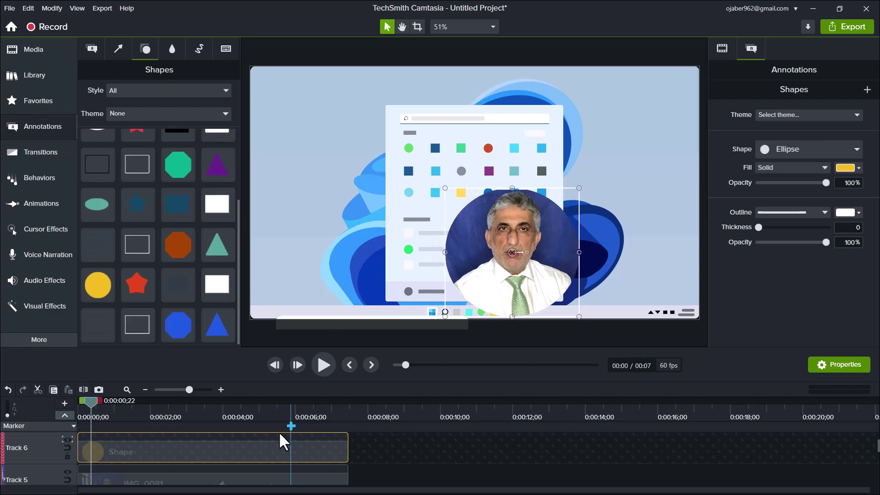
{"action": "left_click", "coordinate": [656, 167]}
{"action": "left_click", "coordinate": [499, 267]}
- Play the project from the start to check the circular presenter with the subscribe overlay, and return the playhead to the start
{"action": "scroll", "coordinate": [876, 442], "scroll_direction": "up", "scroll_amount": 2}
{"action": "scroll", "coordinate": [440, 458], "scroll_direction": "down", "scroll_amount": 2}
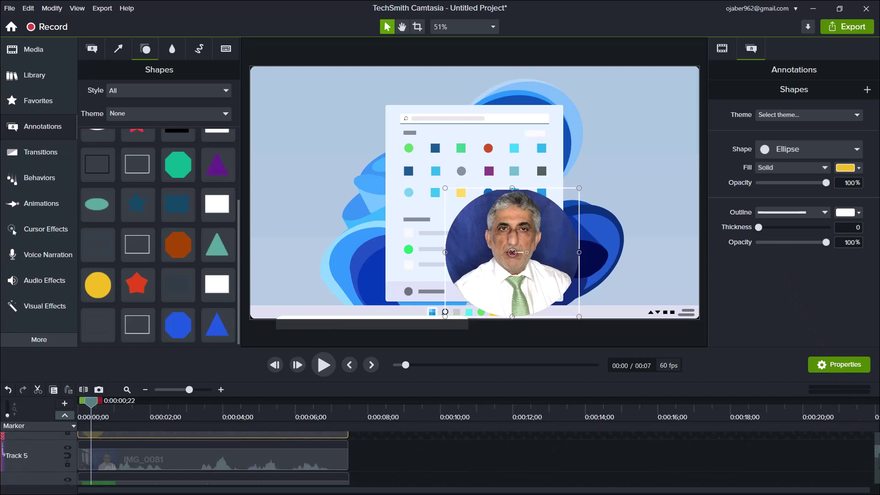
{"action": "scroll", "coordinate": [877, 456], "scroll_direction": "down", "scroll_amount": 2}
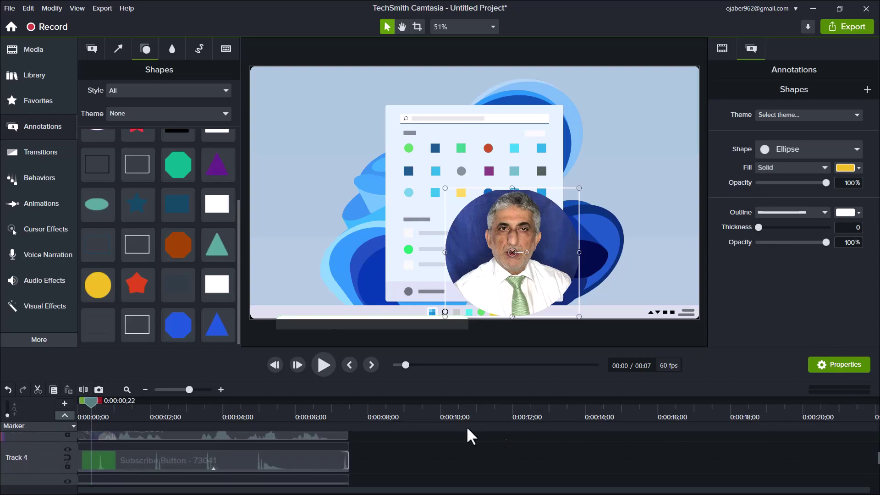
{"action": "left_click_drag", "start_coordinate": [91, 398], "coordinate": [62, 400]}
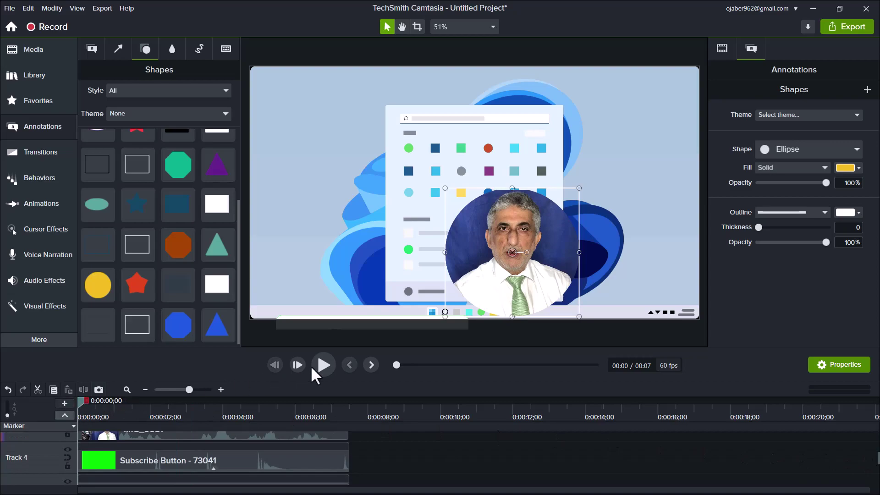
{"action": "key", "text": "space"}
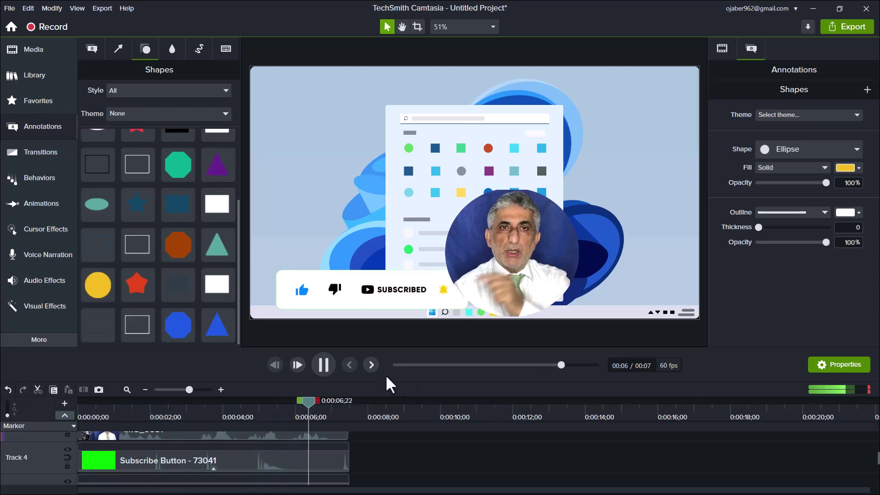
{"action": "left_click_drag", "start_coordinate": [268, 415], "coordinate": [62, 440]}
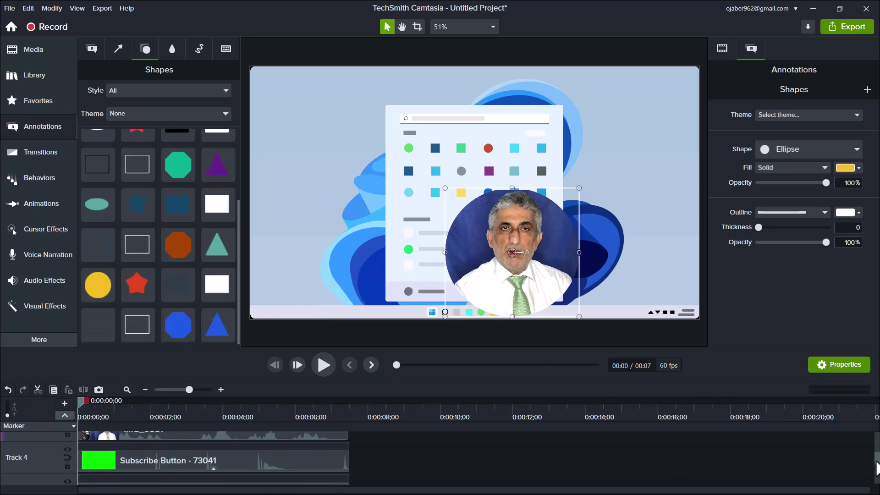
- Select the Subscribe Button clip on Track 4 together with IMG_0081 on Track 5
{"action": "scroll", "coordinate": [876, 467], "scroll_direction": "down", "scroll_amount": 1}
{"action": "scroll", "coordinate": [876, 467], "scroll_direction": "up", "scroll_amount": 2}
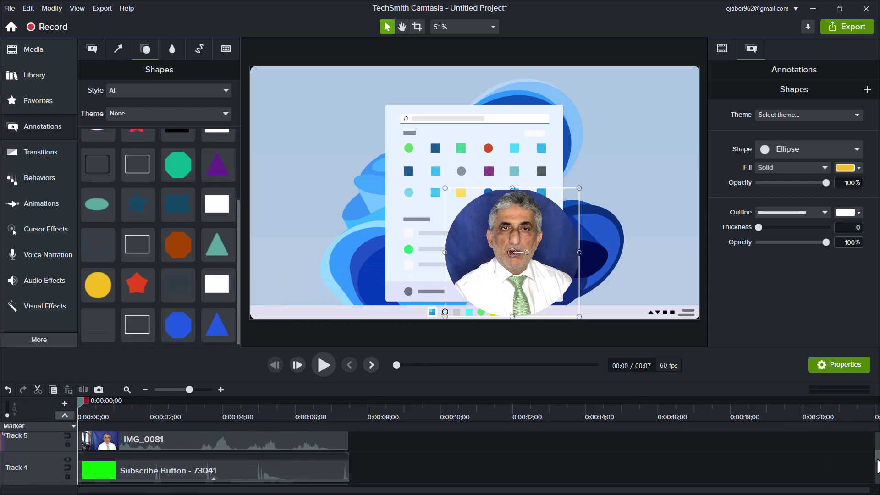
{"action": "left_click", "coordinate": [300, 477]}
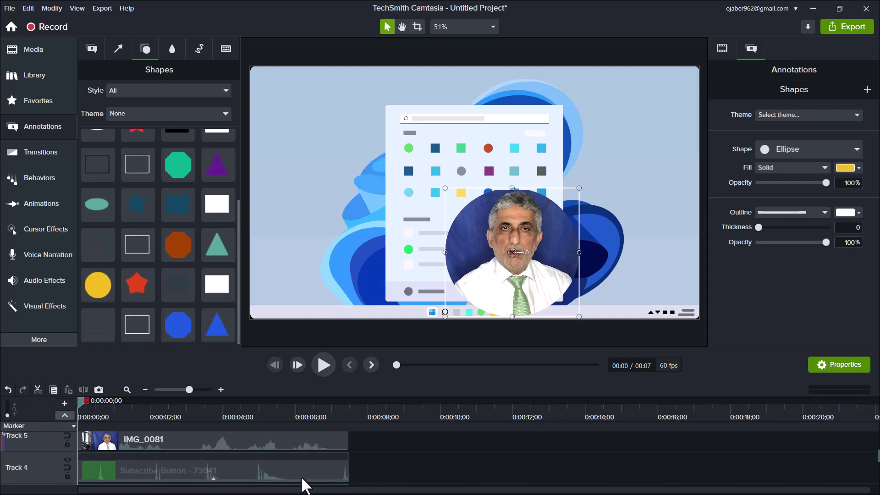
{"action": "left_click", "coordinate": [304, 438], "text": "ctrl"}
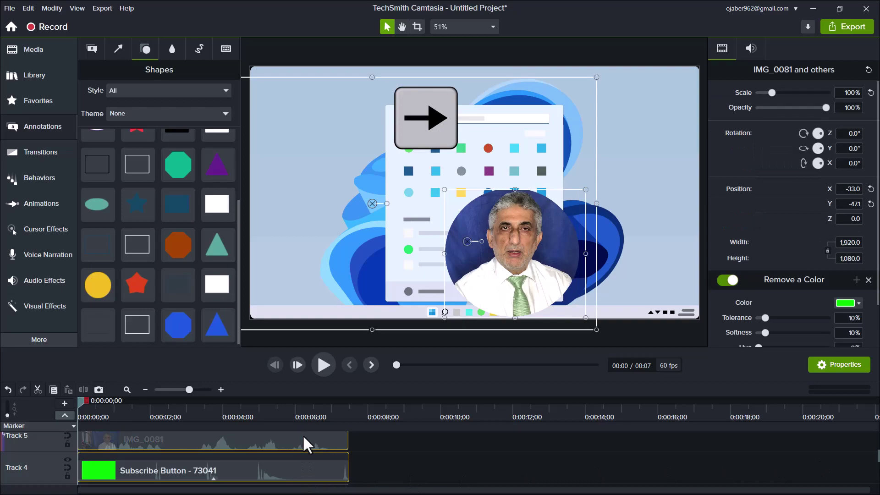
{"action": "key", "text": "Right"}
{"action": "key", "text": "Right"}
{"action": "key", "text": "Right"}
{"action": "key", "text": "Right"}
{"action": "key", "text": "Right"}
{"action": "key", "text": "Right"}
{"action": "key", "text": "Right"}
{"action": "key", "text": "Right"}
{"action": "key", "text": "Right"}
{"action": "key", "text": "Right"}
{"action": "key", "text": "Right"}
{"action": "key", "text": "Right"}
{"action": "key", "text": "Right"}
{"action": "key", "text": "Right"}
{"action": "key", "text": "Right"}
{"action": "key", "text": "Right"}
{"action": "key", "text": "Right"}
{"action": "key", "text": "Right"}
{"action": "key", "text": "Right"}
{"action": "key", "text": "Right"}
{"action": "key", "text": "Right"}
{"action": "key", "text": "Right"}
{"action": "key", "text": "Right"}
{"action": "key", "text": "Right"}
{"action": "key", "text": "Right"}
{"action": "key", "text": "Right"}
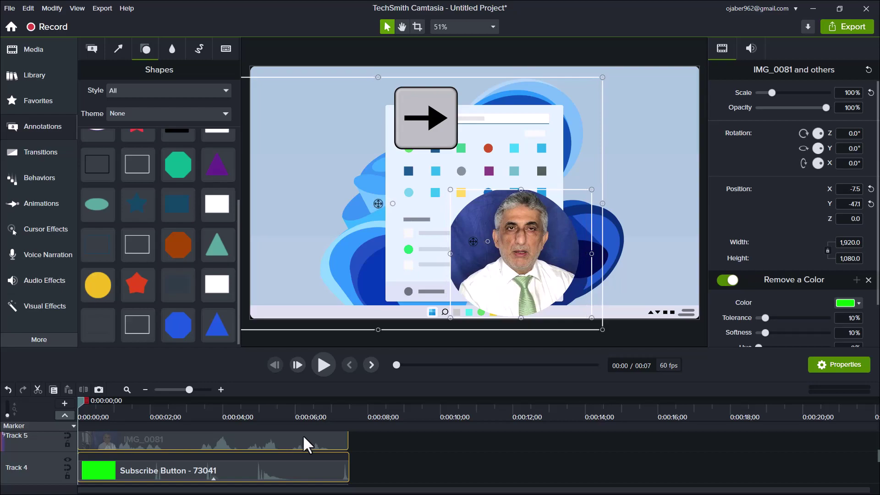
{"action": "key", "text": "Left"}
{"action": "key", "text": "Left"}
{"action": "key", "text": "Left"}
{"action": "key", "text": "Left"}
{"action": "key", "text": "Left"}
{"action": "key", "text": "Left"}
{"action": "key", "text": "Left"}
{"action": "key", "text": "Left"}
{"action": "key", "text": "Left"}
{"action": "key", "text": "Left"}
{"action": "key", "text": "Left"}
{"action": "key", "text": "Left"}
{"action": "key", "text": "Left"}
{"action": "key", "text": "Left"}
{"action": "key", "text": "Left"}
{"action": "key", "text": "Left"}
{"action": "key", "text": "Left"}
{"action": "key", "text": "Left"}
{"action": "key", "text": "Left"}
{"action": "key", "text": "Left"}
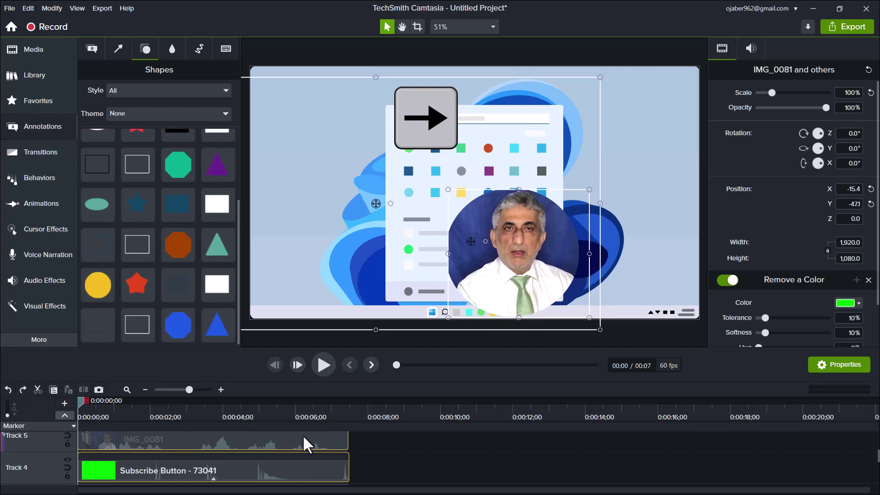
{"action": "key", "text": "Left"}
{"action": "key", "text": "Left"}
{"action": "key", "text": "Left"}
{"action": "key", "text": "Left"}
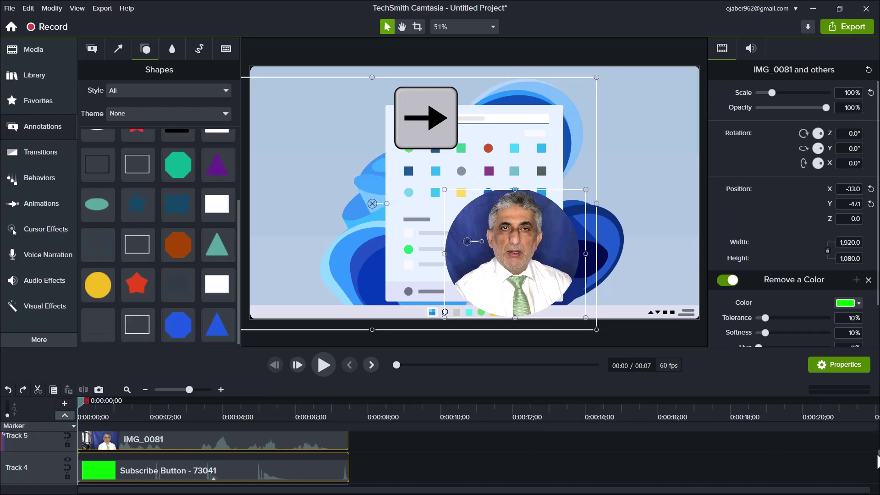
- Add the Track 6 circle to the selection and nudge all three clips right on the canvas together
{"action": "scroll", "coordinate": [877, 458], "scroll_direction": "up", "scroll_amount": 2}
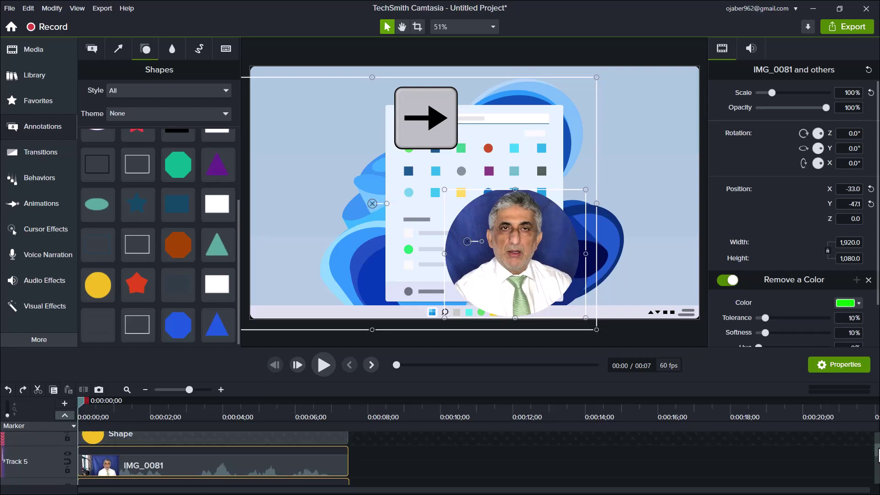
{"action": "left_click", "coordinate": [263, 450], "text": "ctrl"}
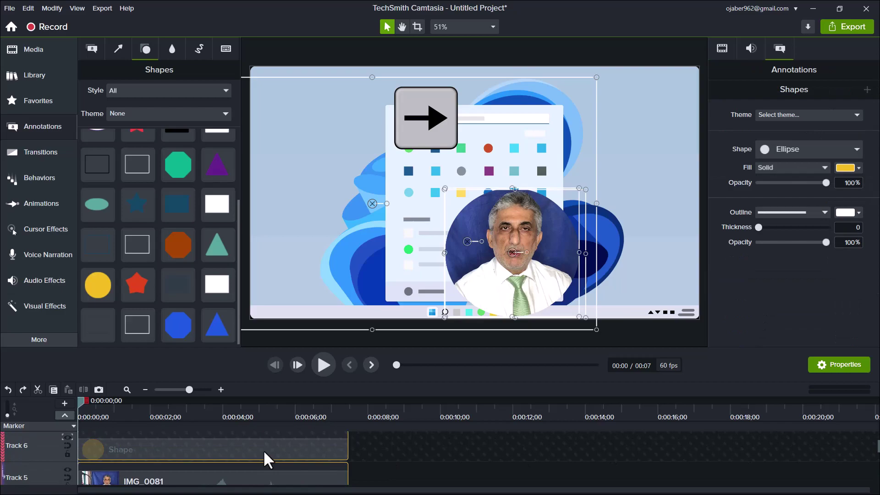
{"action": "key", "text": "Right"}
{"action": "key", "text": "Right"}
{"action": "key", "text": "Right"}
{"action": "key", "text": "Right"}
{"action": "key", "text": "Right"}
{"action": "key", "text": "Right"}
{"action": "key", "text": "Right"}
{"action": "key", "text": "Right"}
{"action": "key", "text": "Right"}
{"action": "key", "text": "Right"}
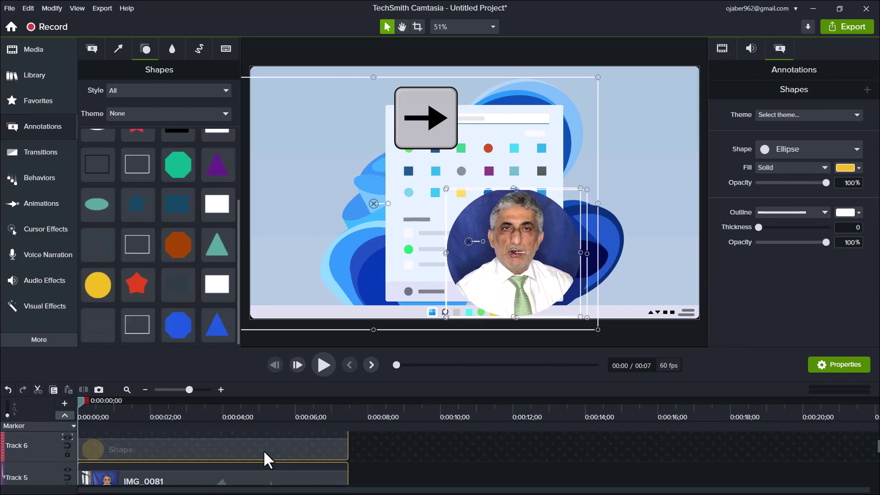
{"action": "key", "text": "Right"}
{"action": "key", "text": "Right"}
{"action": "key", "text": "Right"}
{"action": "key", "text": "Right"}
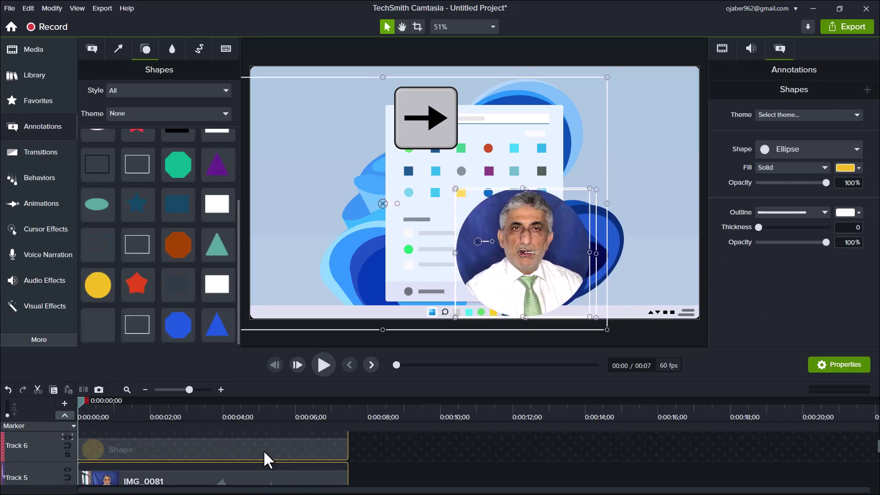
- Preview the layout, pausing between 2 and 3 seconds in, and nudge the three selected clips slightly further right
{"action": "left_click", "coordinate": [323, 363]}
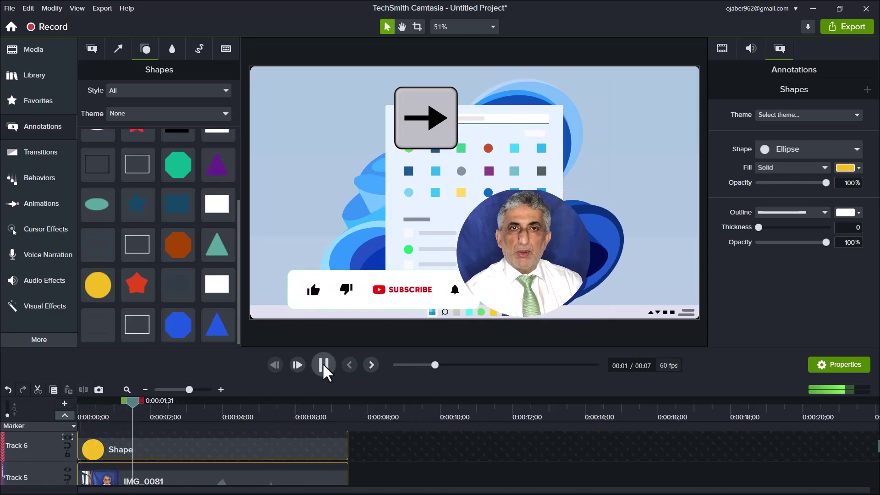
{"action": "left_click", "coordinate": [323, 363]}
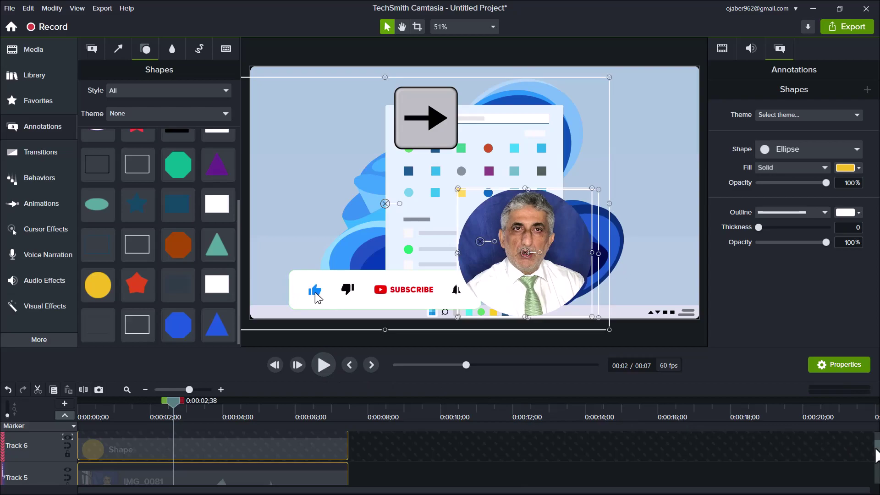
{"action": "scroll", "coordinate": [877, 456], "scroll_direction": "down", "scroll_amount": 2}
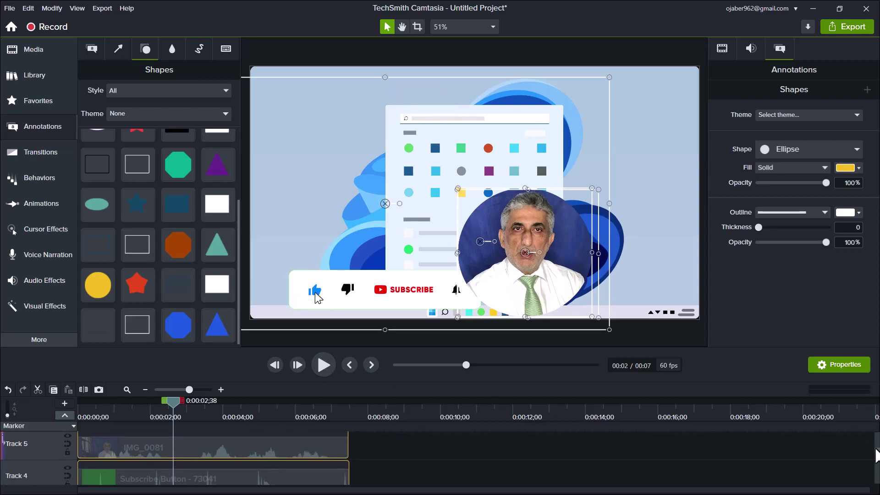
{"action": "key", "text": "Right"}
{"action": "key", "text": "Right"}
{"action": "key", "text": "Right"}
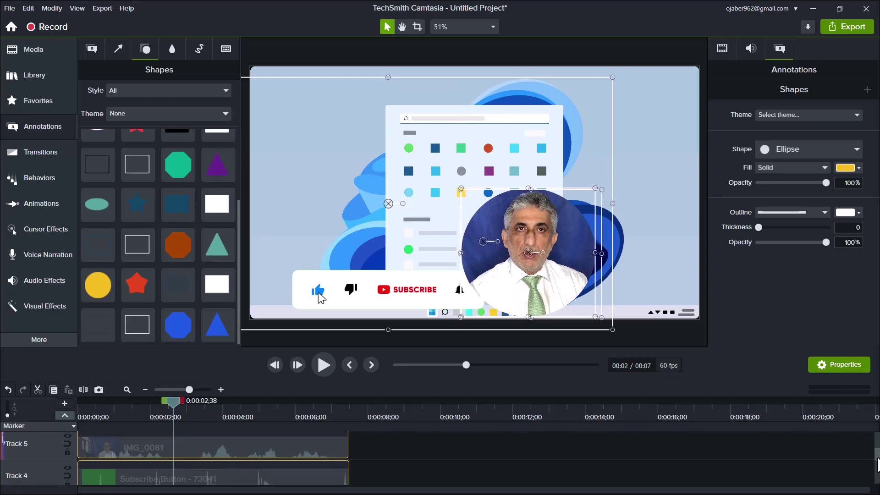
- Nudge only the Subscribe Button clip left to about X -470.6, so the presenter's circle no longer covers it
{"action": "scroll", "coordinate": [876, 457], "scroll_direction": "down", "scroll_amount": 2}
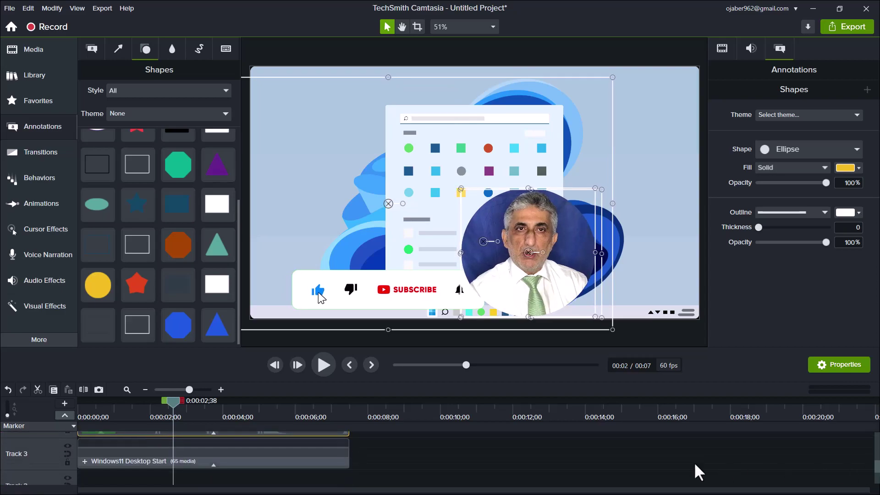
{"action": "left_click", "coordinate": [294, 458]}
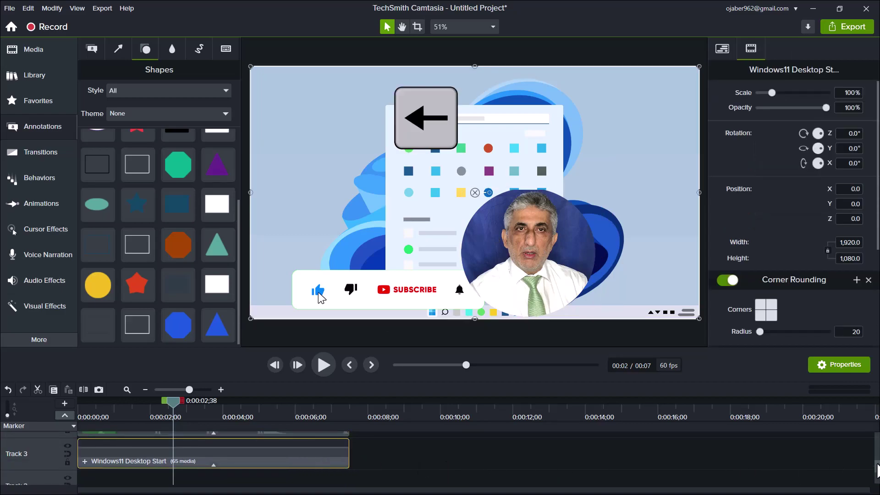
{"action": "scroll", "coordinate": [877, 470], "scroll_direction": "up", "scroll_amount": 1}
{"action": "left_click", "coordinate": [312, 447]}
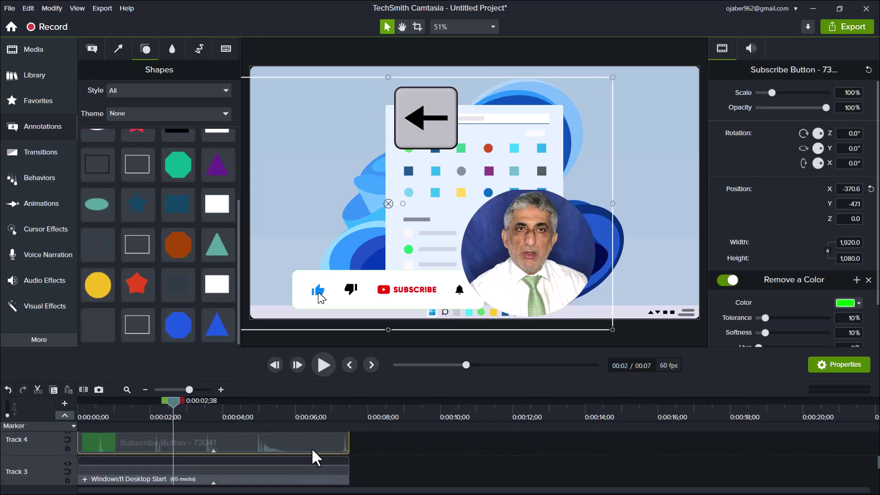
{"action": "key", "text": "Left"}
{"action": "key", "text": "Left"}
{"action": "key", "text": "Left"}
{"action": "key", "text": "Left"}
{"action": "key", "text": "Left"}
{"action": "key", "text": "Left"}
{"action": "key", "text": "Left"}
{"action": "key", "text": "Left"}
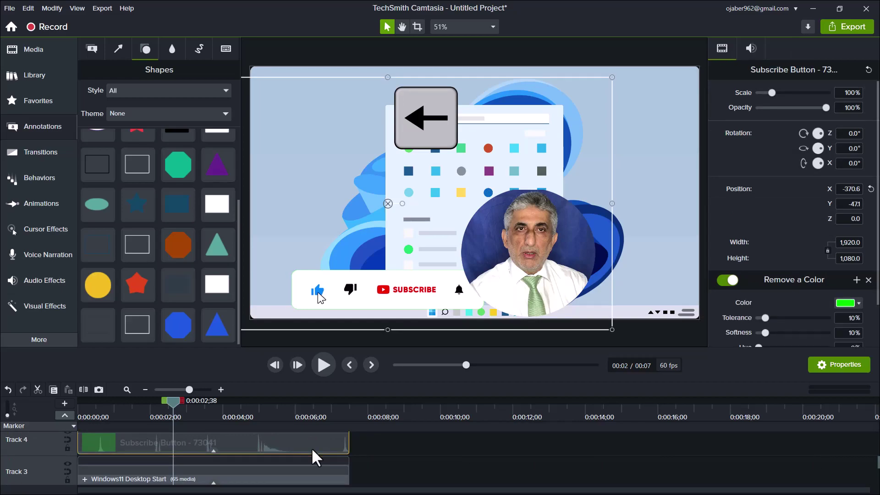
{"action": "key", "text": "Left"}
{"action": "key", "text": "Left"}
{"action": "key", "text": "Left"}
{"action": "key", "text": "Left"}
{"action": "key", "text": "Left"}
{"action": "key", "text": "Left"}
{"action": "key", "text": "Left"}
{"action": "key", "text": "Left"}
{"action": "key", "text": "Left"}
{"action": "key", "text": "Left"}
{"action": "key", "text": "Left"}
{"action": "key", "text": "Left"}
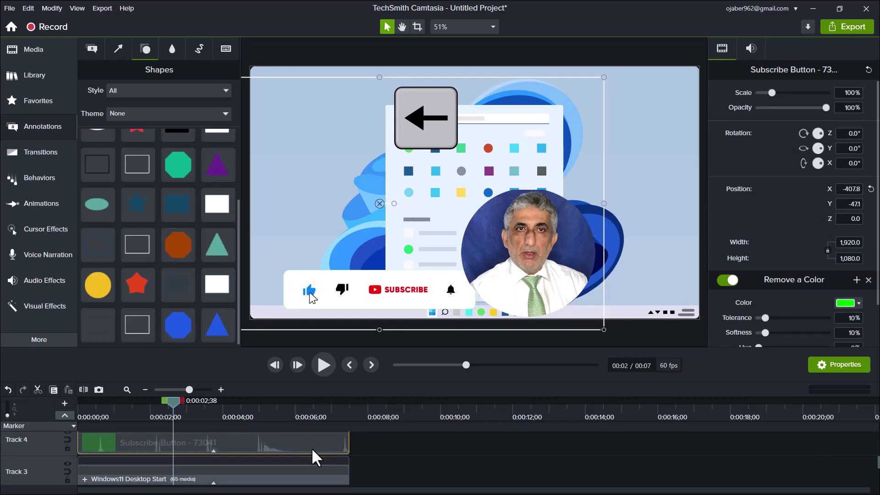
{"action": "key", "text": "Left"}
{"action": "key", "text": "Left"}
{"action": "key", "text": "Left"}
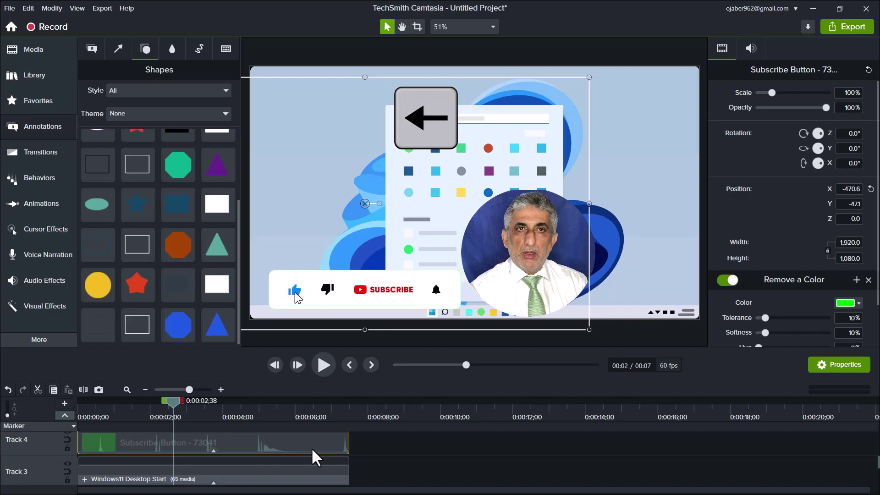
- Add the round red speech bubble callout to the canvas over the presenter's circle
{"action": "left_click", "coordinate": [485, 265]}
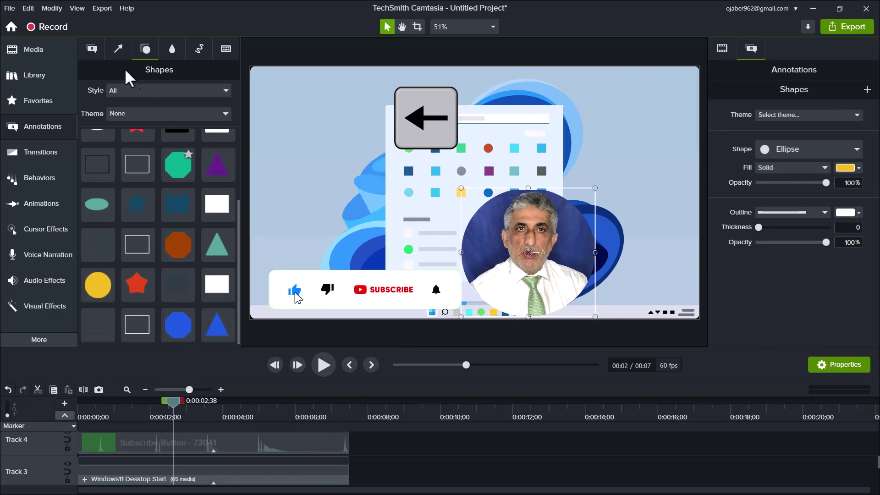
{"action": "left_click", "coordinate": [92, 49]}
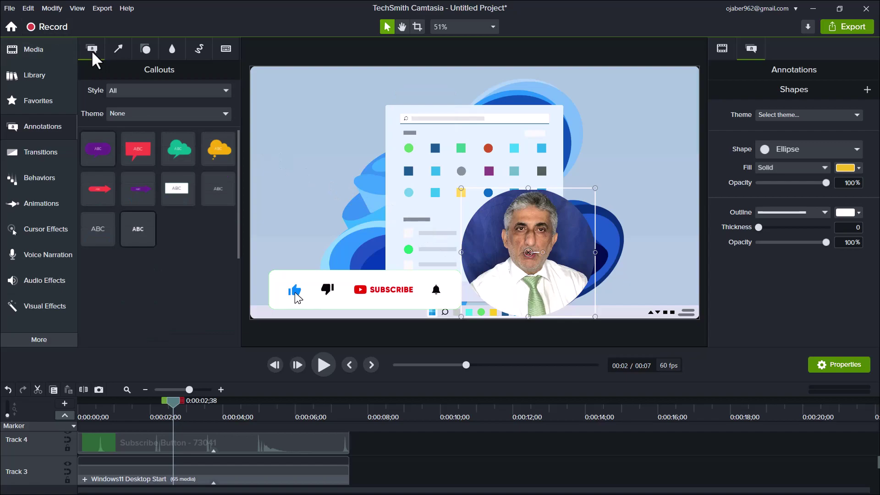
{"action": "left_click", "coordinate": [117, 48]}
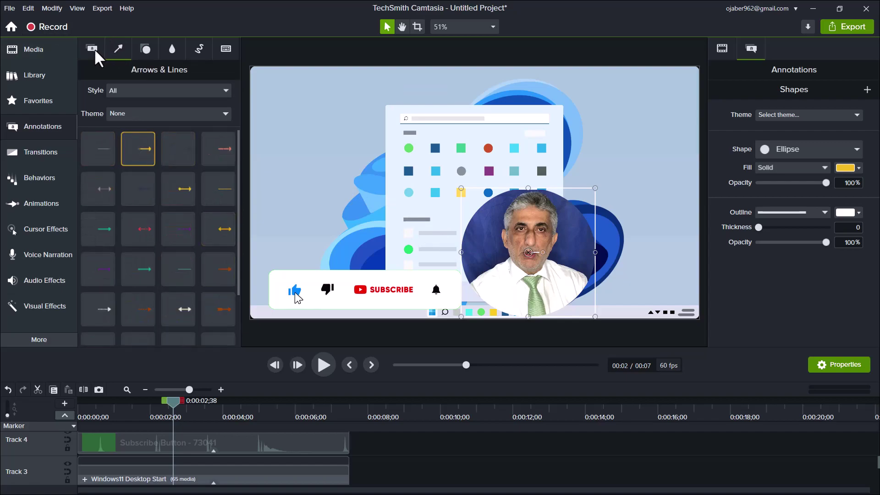
{"action": "left_click", "coordinate": [95, 49]}
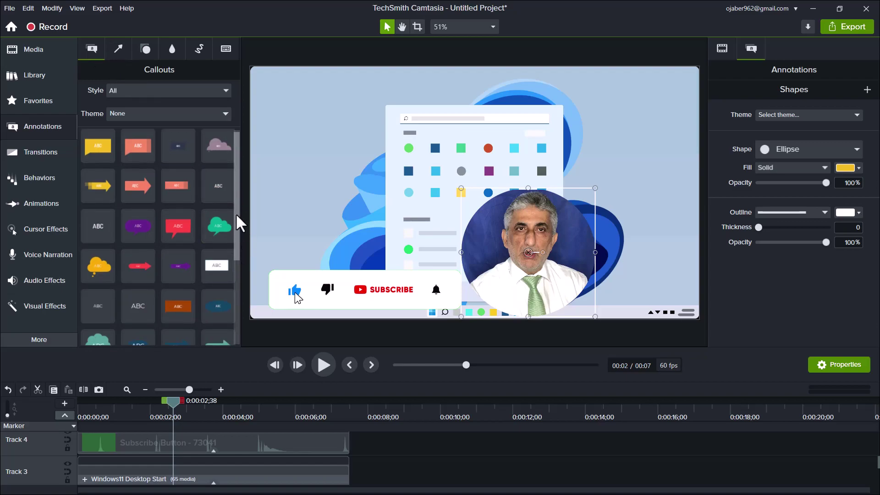
{"action": "scroll", "coordinate": [239, 238], "scroll_direction": "down", "scroll_amount": 3}
{"action": "scroll", "coordinate": [238, 280], "scroll_direction": "down", "scroll_amount": 1}
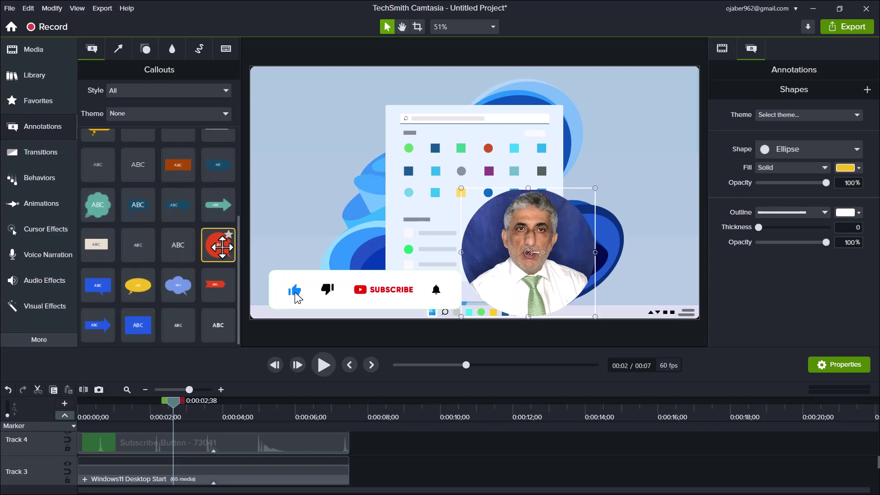
{"action": "left_click_drag", "start_coordinate": [222, 246], "coordinate": [524, 235]}
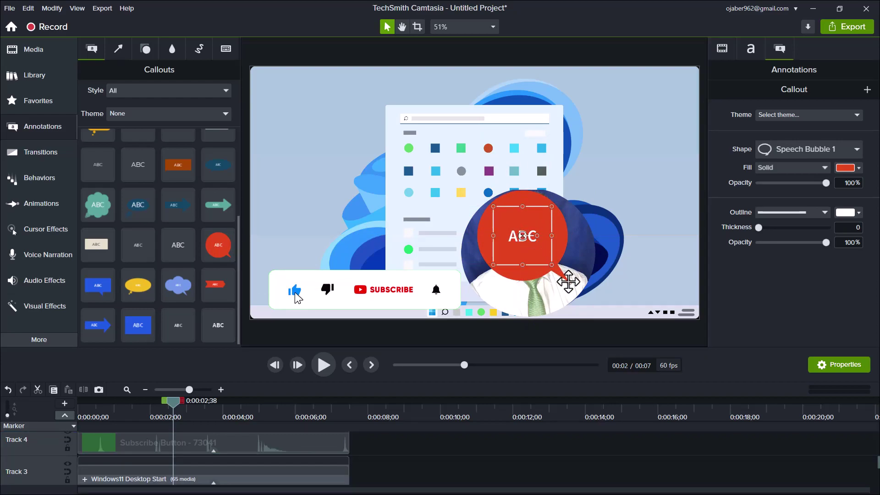
- Tuck the red speech bubble's pointer inside its circle and delete its ABC text
{"action": "left_click_drag", "start_coordinate": [568, 282], "coordinate": [555, 266]}
{"action": "double_click", "coordinate": [522, 238]}
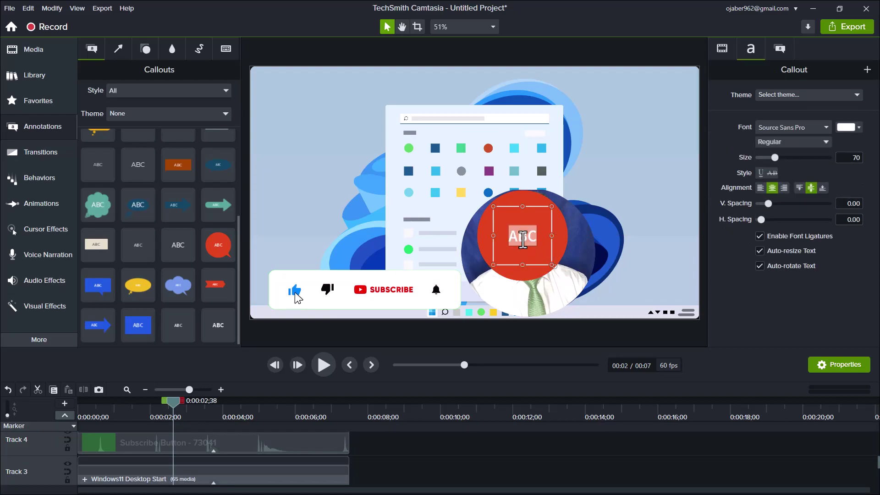
{"action": "left_click", "coordinate": [523, 241]}
{"action": "key", "text": "Delete"}
{"action": "key", "text": "shift"}
{"action": "double_click", "coordinate": [525, 231]}
{"action": "key", "text": "Delete"}
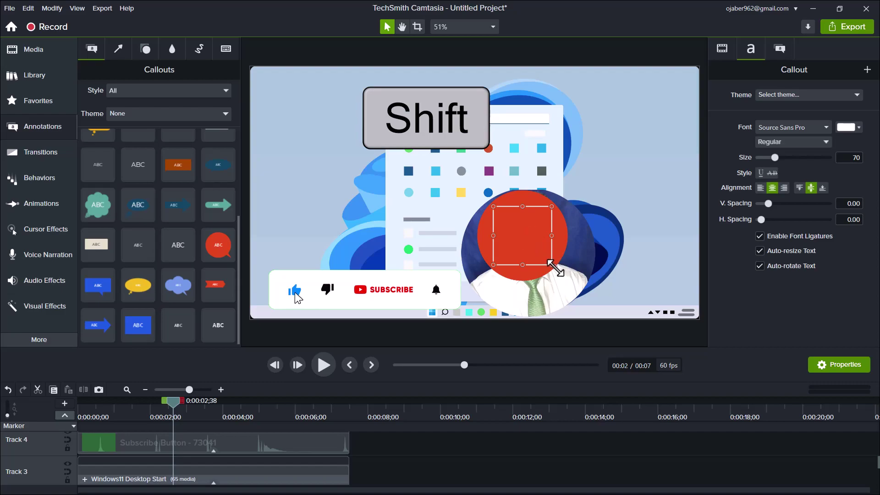
- Enlarge the red callout to about the size of the presenter's circle and nudge it down over the circle
{"action": "left_click_drag", "start_coordinate": [553, 265], "coordinate": [568, 278]}
{"action": "key", "text": "Down"}
{"action": "key", "text": "Down"}
{"action": "key", "text": "Down"}
{"action": "key", "text": "Down"}
{"action": "key", "text": "Down"}
{"action": "key", "text": "Down"}
{"action": "key", "text": "Down"}
{"action": "key", "text": "Down"}
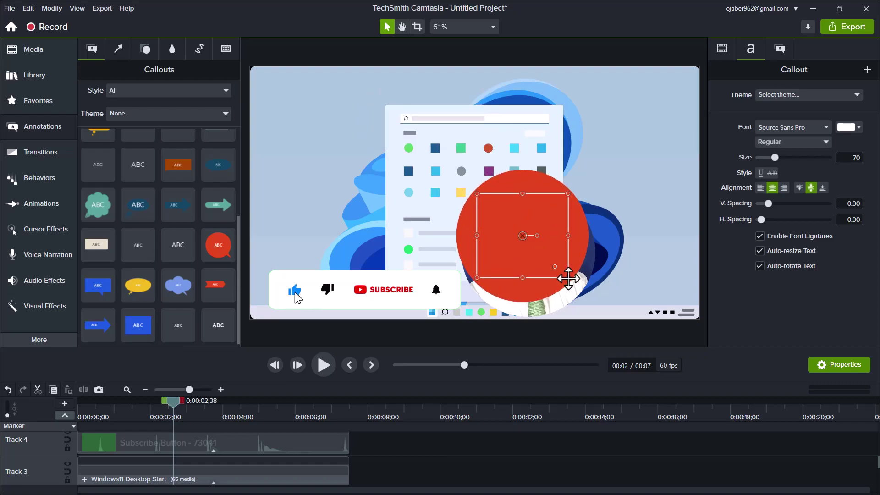
{"action": "key", "text": "Down"}
{"action": "key", "text": "Down"}
{"action": "key", "text": "Down"}
{"action": "key", "text": "Down"}
{"action": "key", "text": "Down"}
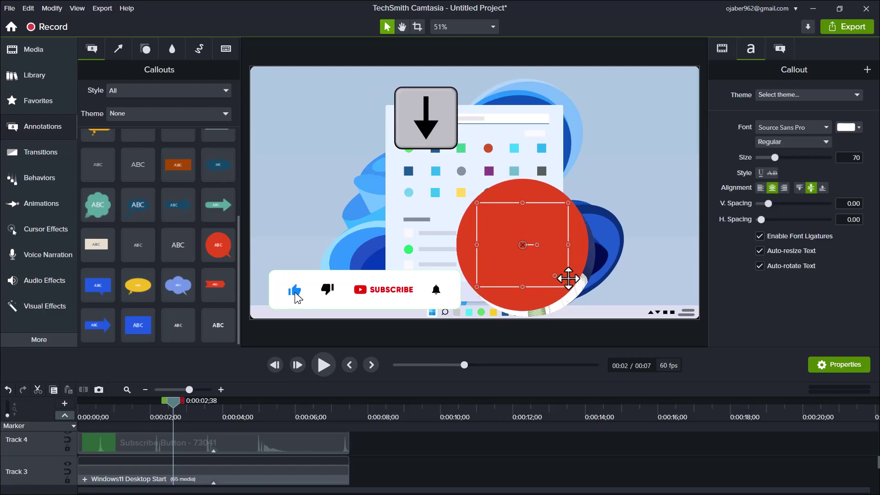
{"action": "key", "text": "Down"}
{"action": "key", "text": "Down"}
{"action": "key", "text": "Down"}
{"action": "key", "text": "Down"}
{"action": "key", "text": "Down"}
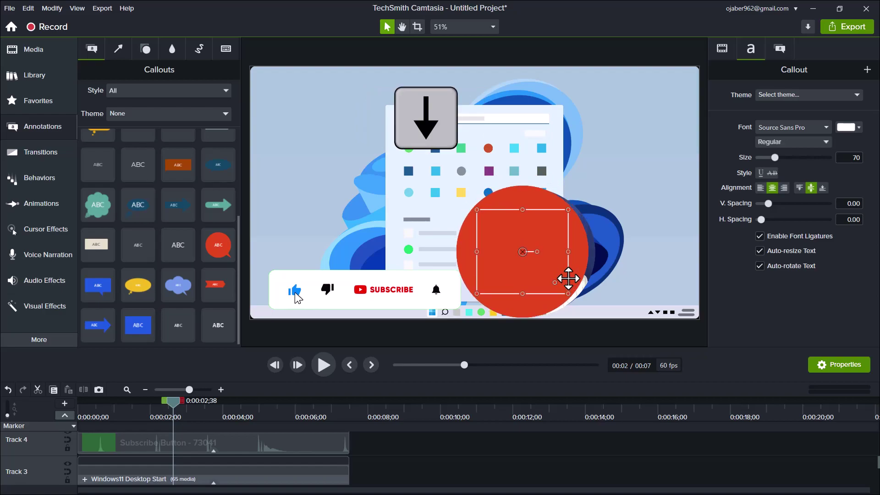
- Nudge the red callout right and fine-tune its size and position until it fully covers the presenter's circle
{"action": "key", "text": "Right"}
{"action": "key", "text": "Right"}
{"action": "key", "text": "Right"}
{"action": "key", "text": "Right"}
{"action": "key", "text": "Right"}
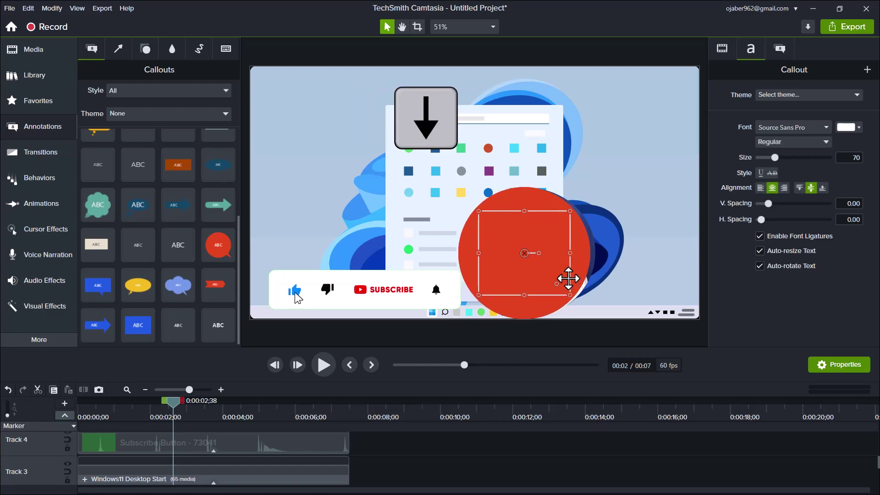
{"action": "key", "text": "Right"}
{"action": "key", "text": "Right"}
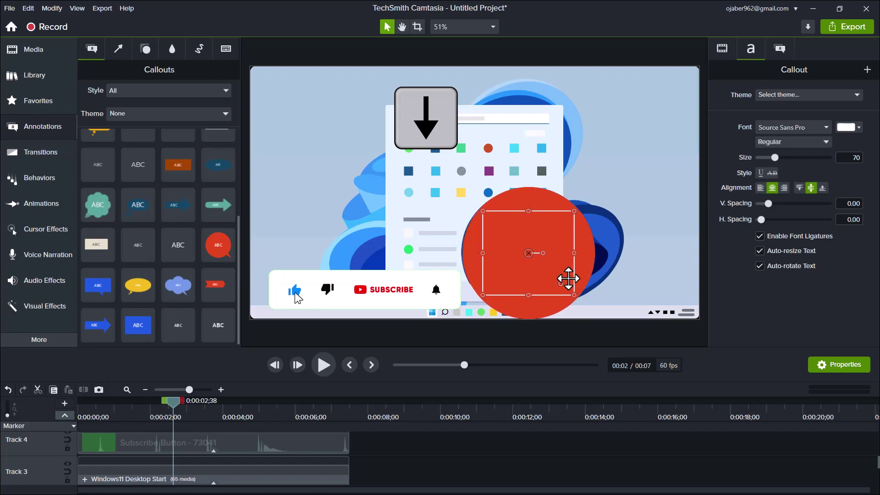
{"action": "key", "text": "Left"}
{"action": "key", "text": "Left"}
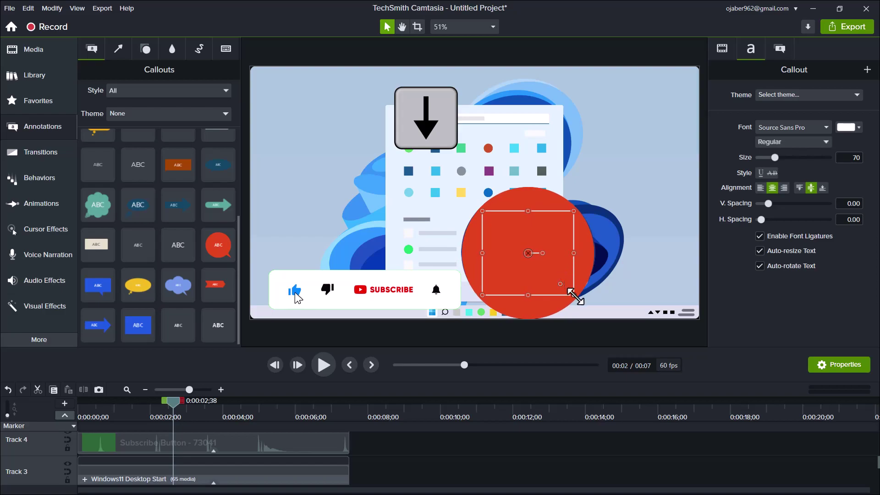
{"action": "left_click_drag", "start_coordinate": [576, 297], "coordinate": [574, 295]}
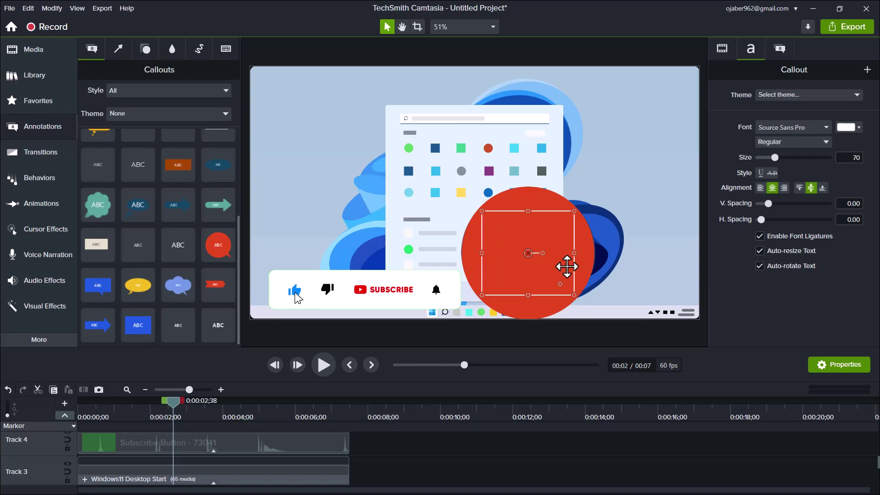
{"action": "left_click_drag", "start_coordinate": [567, 266], "coordinate": [567, 265]}
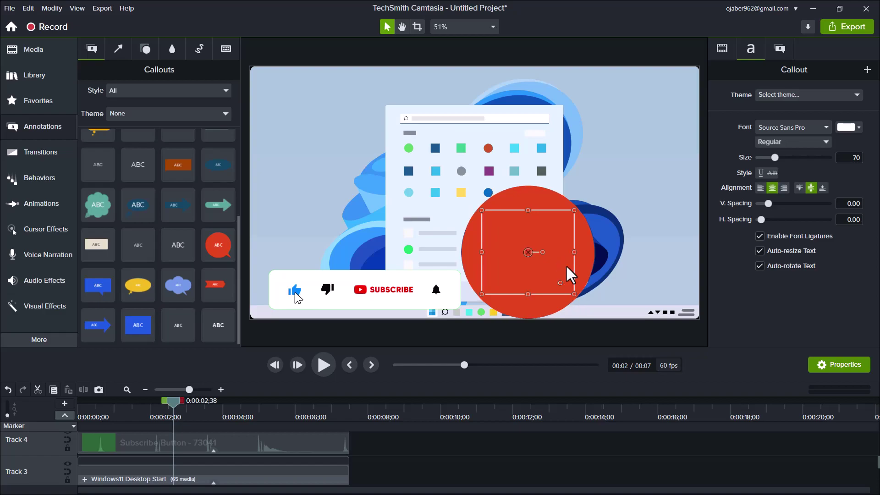
- Give the callout a white outline with thickness 12 and reduce its fill opacity to 0%
{"action": "left_click", "coordinate": [780, 50]}
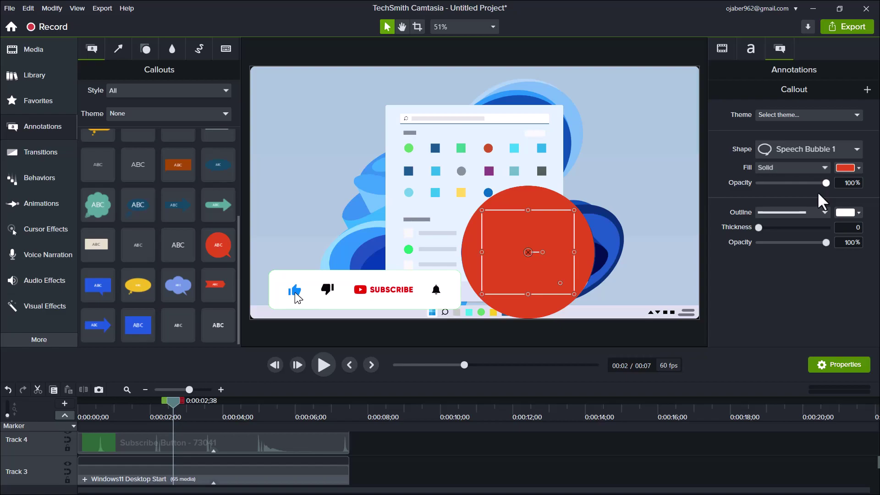
{"action": "mouse_move", "coordinate": [762, 227]}
{"action": "left_mouse_down"}
{"action": "mouse_move", "coordinate": [773, 227]}
{"action": "mouse_move", "coordinate": [766, 228]}
{"action": "left_mouse_up"}
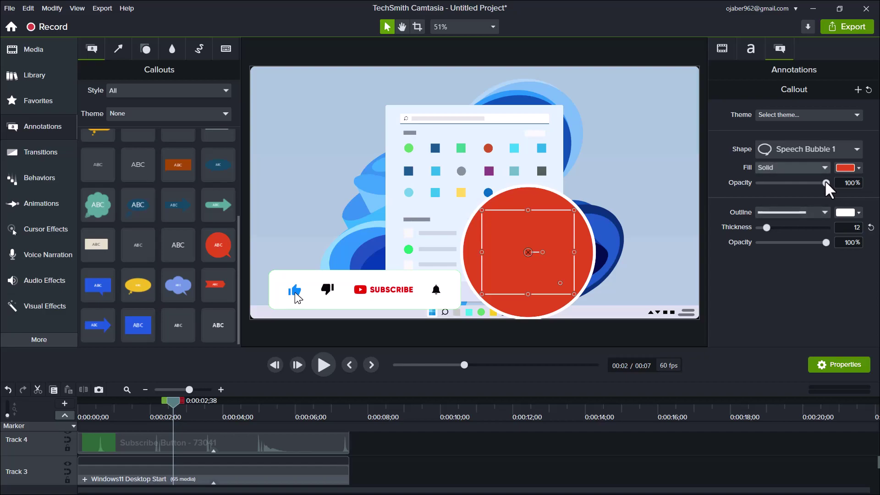
{"action": "left_click_drag", "start_coordinate": [825, 181], "coordinate": [755, 188]}
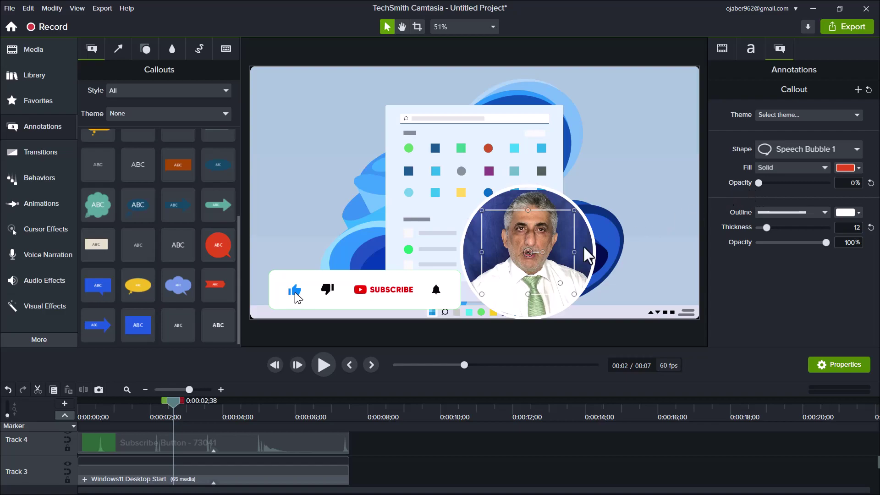
- Play the project from the start to check the white ring around the presenter, pausing at about 4 seconds
{"action": "left_click_drag", "start_coordinate": [155, 405], "coordinate": [73, 422]}
{"action": "left_click", "coordinate": [324, 366]}
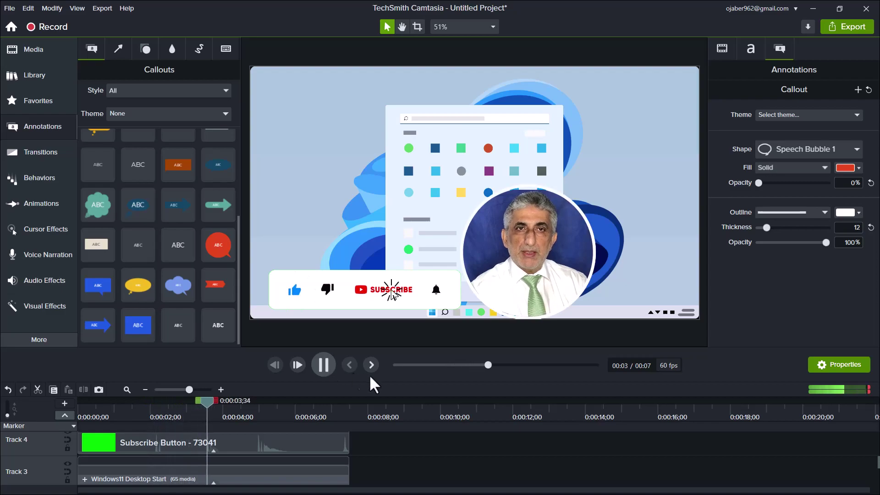
{"action": "key", "text": "space"}
- Extend the Track 7 callout clip back to the timeline start and trim its end to match the Track 6 clip
{"action": "left_click_drag", "start_coordinate": [878, 468], "coordinate": [877, 431]}
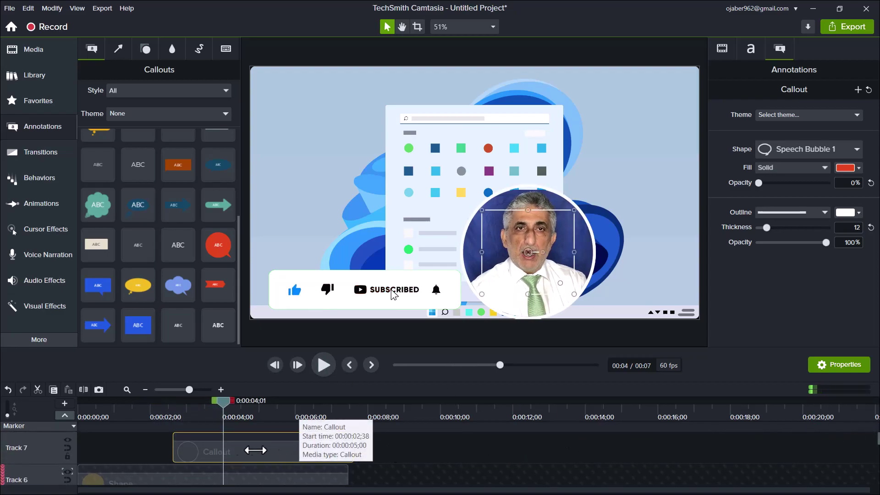
{"action": "left_click_drag", "start_coordinate": [174, 452], "coordinate": [43, 466]}
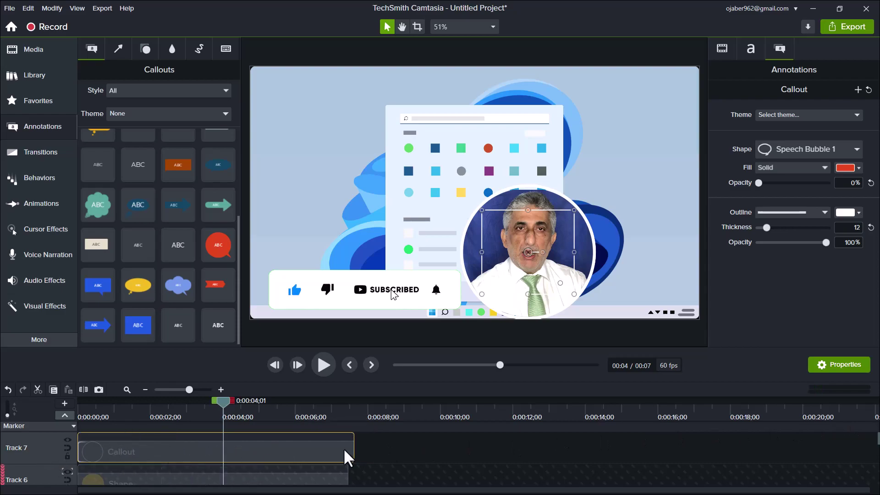
{"action": "left_click_drag", "start_coordinate": [352, 449], "coordinate": [348, 451]}
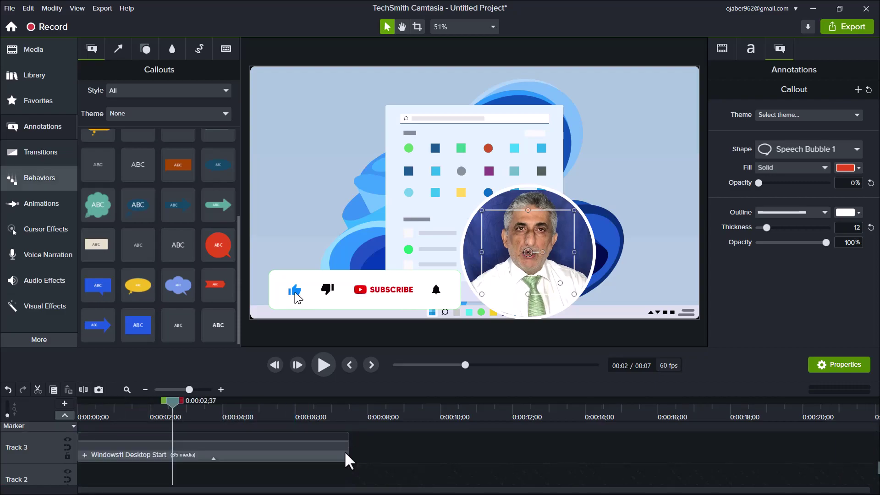
- Replace the Windows11 Desktop Start background on Track 3 with MacOS Desktop from the library's Simplified UI folder
{"action": "left_click", "coordinate": [31, 78]}
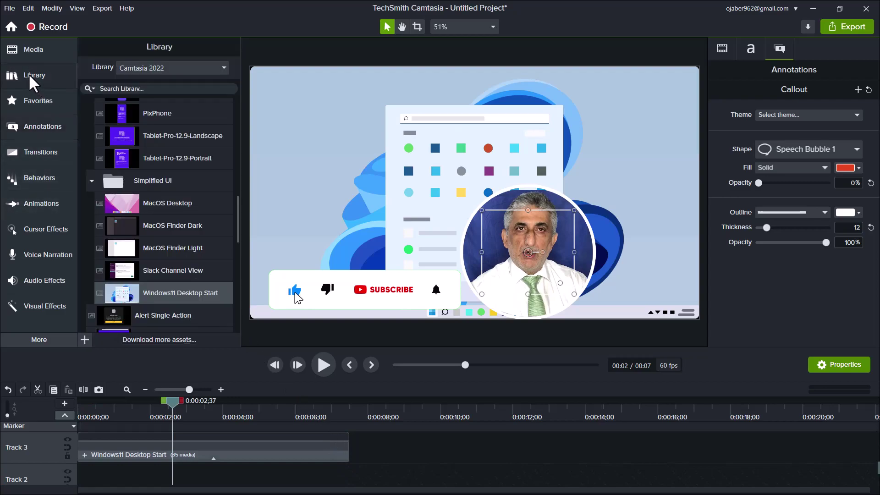
{"action": "left_click", "coordinate": [269, 449]}
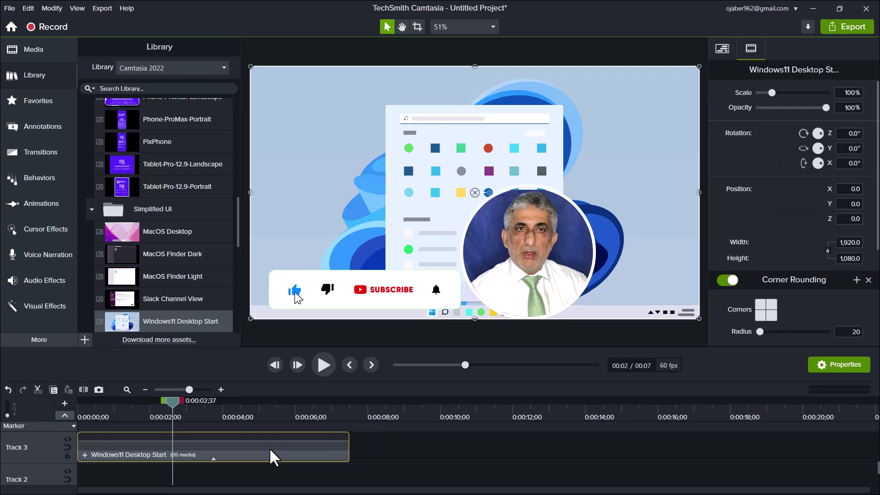
{"action": "key", "text": "Delete"}
{"action": "left_click_drag", "start_coordinate": [129, 232], "coordinate": [60, 449]}
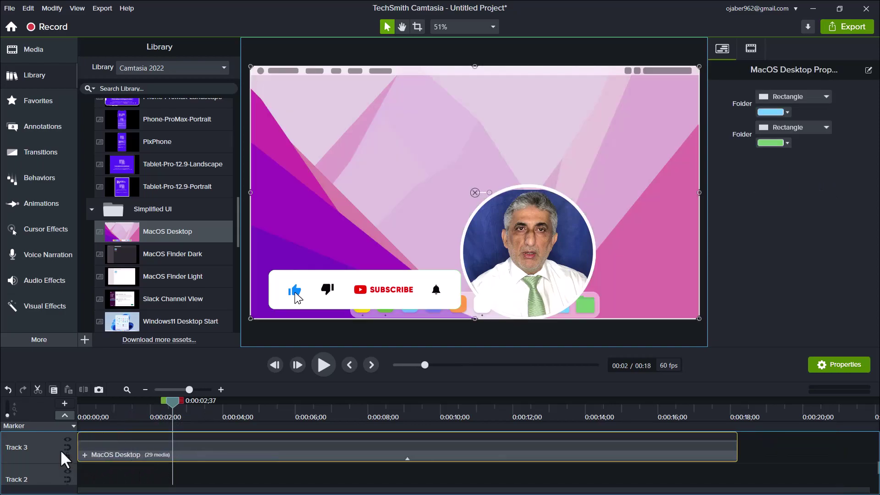
- Trim the end of the MacOS Desktop clip on Track 3 to match the Subscribe Button clip on Track 4
{"action": "scroll", "coordinate": [876, 464], "scroll_direction": "up", "scroll_amount": 3}
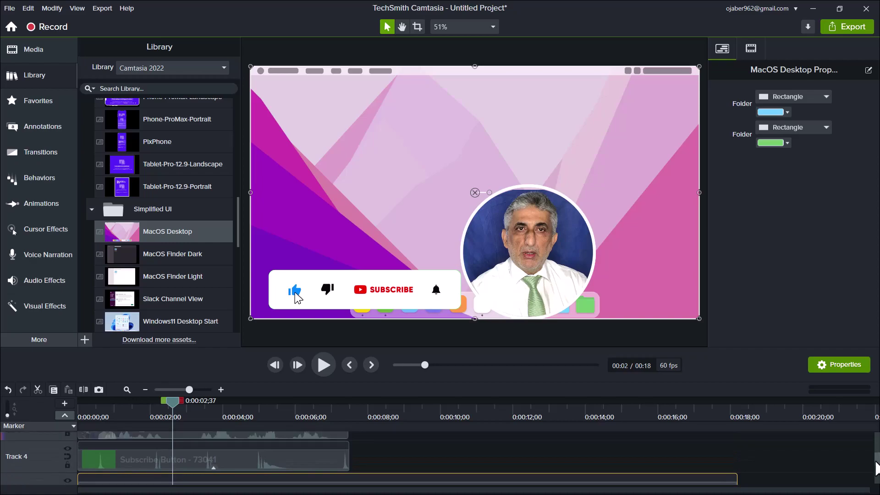
{"action": "scroll", "coordinate": [876, 467], "scroll_direction": "down", "scroll_amount": 2}
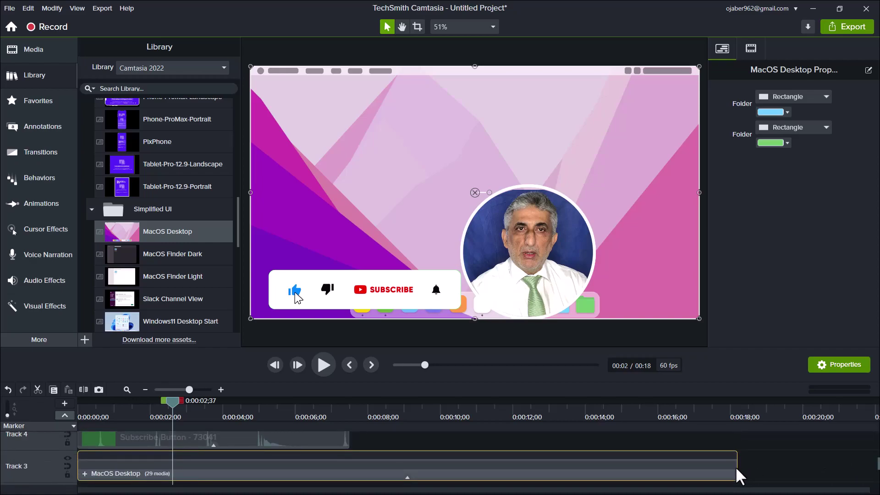
{"action": "left_click_drag", "start_coordinate": [609, 469], "coordinate": [353, 471]}
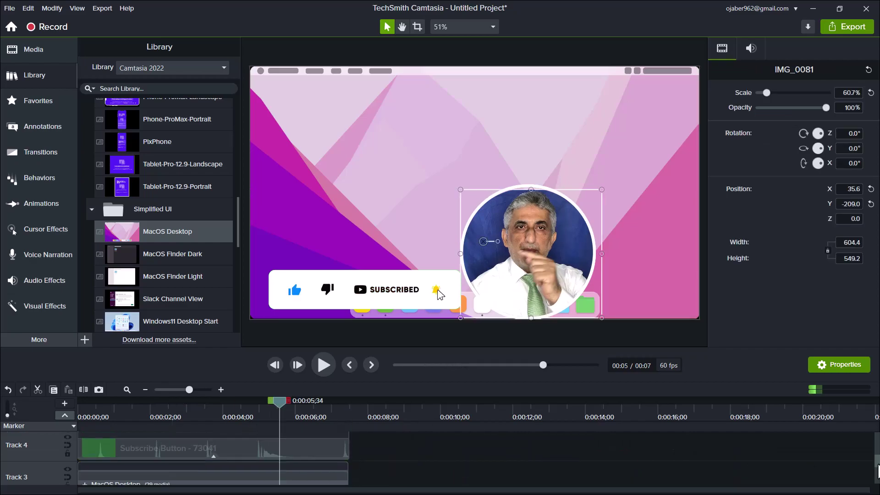
- Apply the Pop Up behavior to the presenter's circle shape and move the playhead back toward the timeline start
{"action": "scroll", "coordinate": [876, 468], "scroll_direction": "down", "scroll_amount": 1}
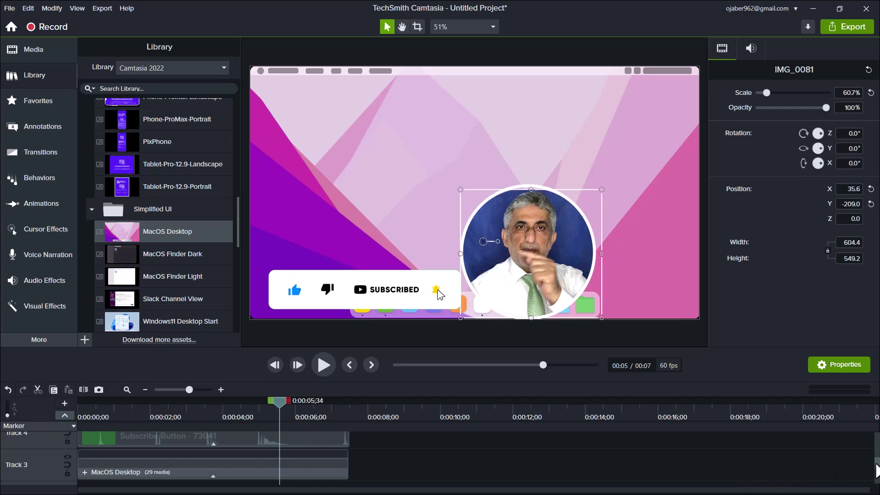
{"action": "scroll", "coordinate": [877, 470], "scroll_direction": "up", "scroll_amount": 3}
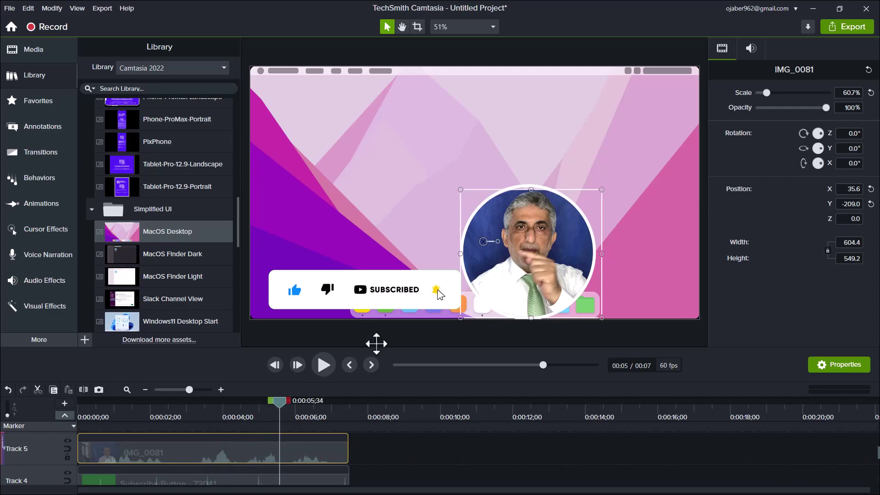
{"action": "left_click", "coordinate": [533, 246]}
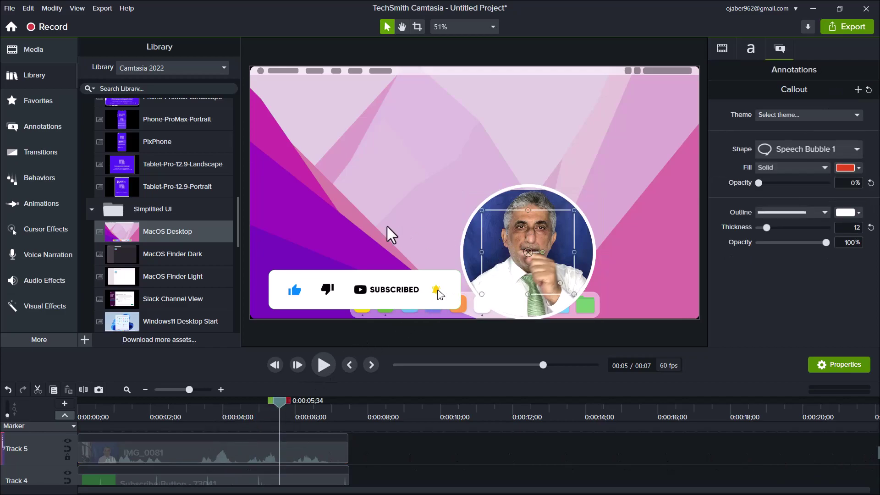
{"action": "left_click", "coordinate": [32, 183]}
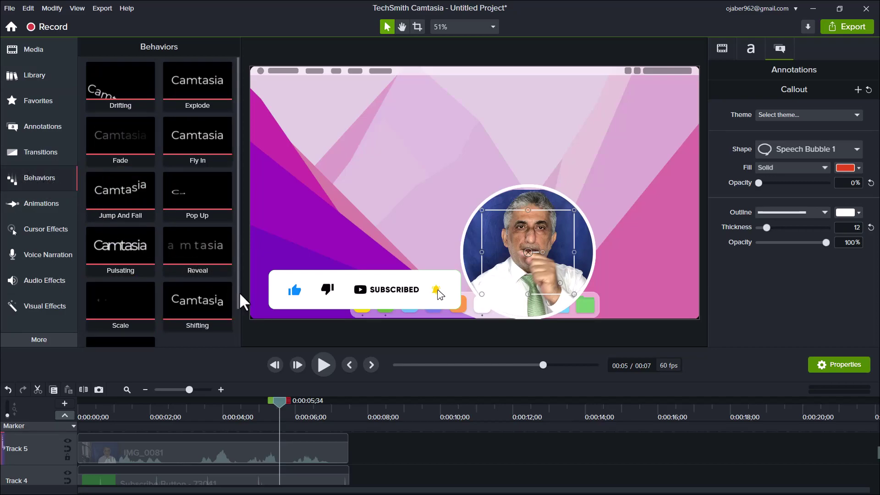
{"action": "left_click_drag", "start_coordinate": [216, 190], "coordinate": [523, 209]}
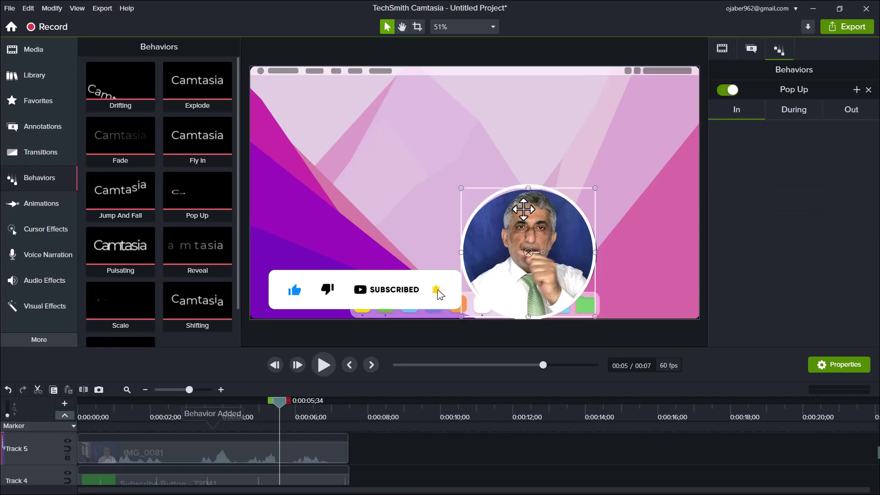
{"action": "left_click_drag", "start_coordinate": [281, 405], "coordinate": [43, 421]}
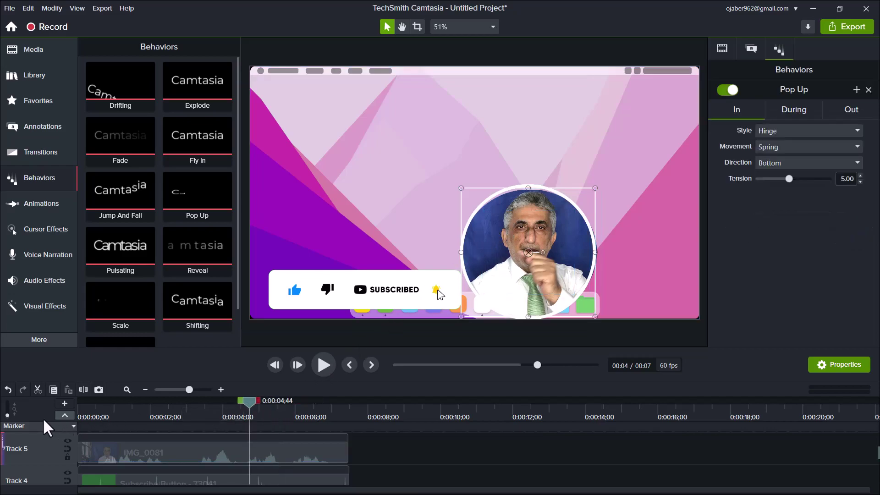
- Play the opening of the timeline to preview the Pop Up behavior on the presenter's circle, and pause it
{"action": "left_click", "coordinate": [323, 365]}
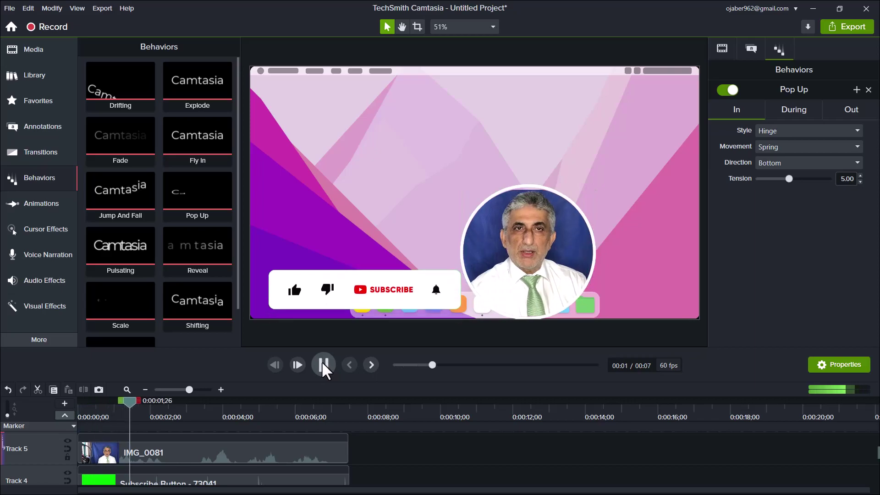
{"action": "left_click", "coordinate": [323, 365]}
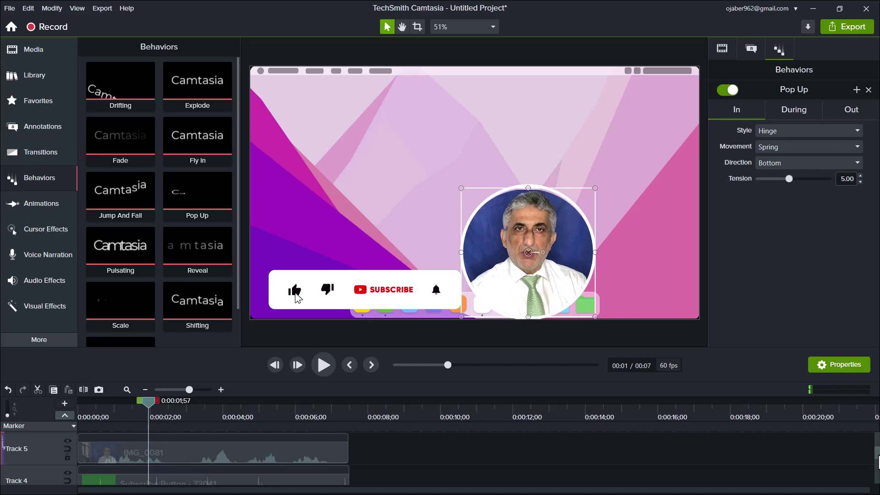
- Apply the Pop Up behavior to the IMG_0081, Subscribe Button, Shape and Callout clips on Tracks 4 to 7 together, and deselect them
{"action": "scroll", "coordinate": [876, 458], "scroll_direction": "down", "scroll_amount": 1}
{"action": "key", "text": "ctrl"}
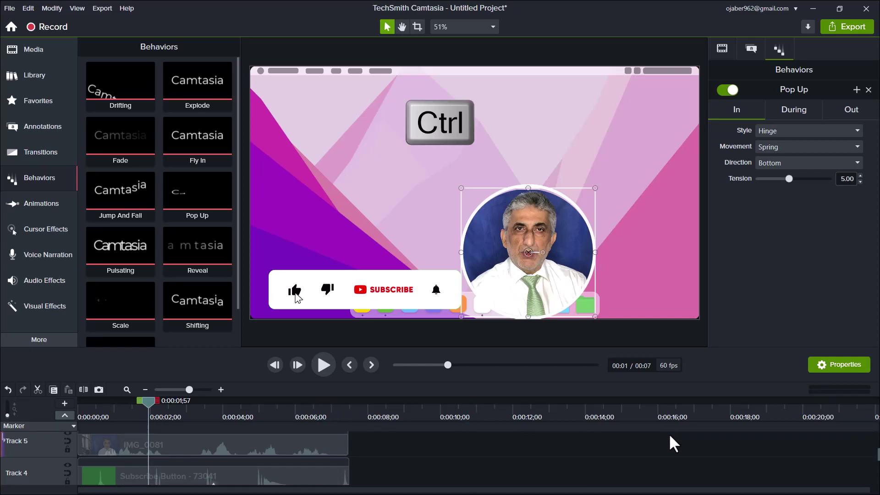
{"action": "left_click", "coordinate": [283, 441]}
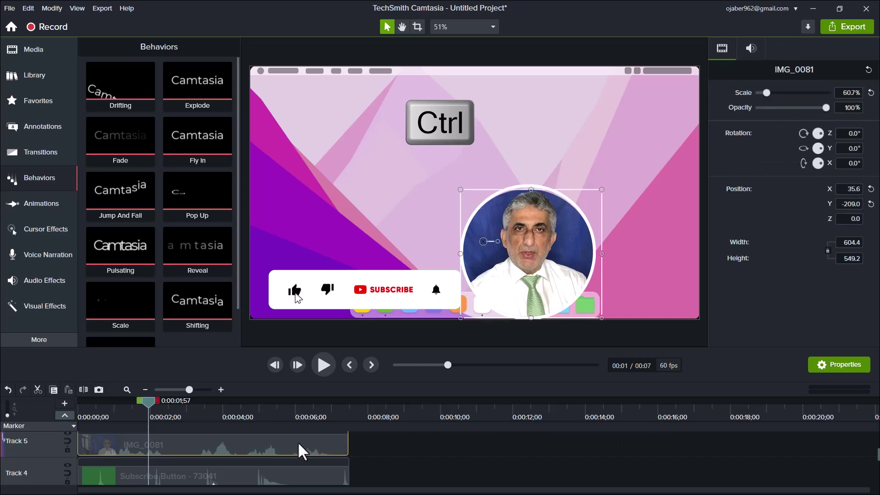
{"action": "scroll", "coordinate": [876, 465], "scroll_direction": "down", "scroll_amount": 2}
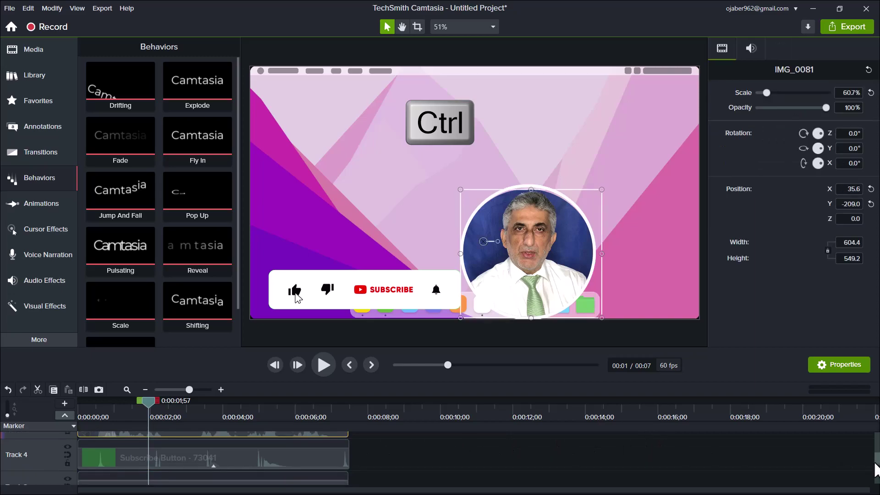
{"action": "left_click", "coordinate": [279, 455], "text": "ctrl"}
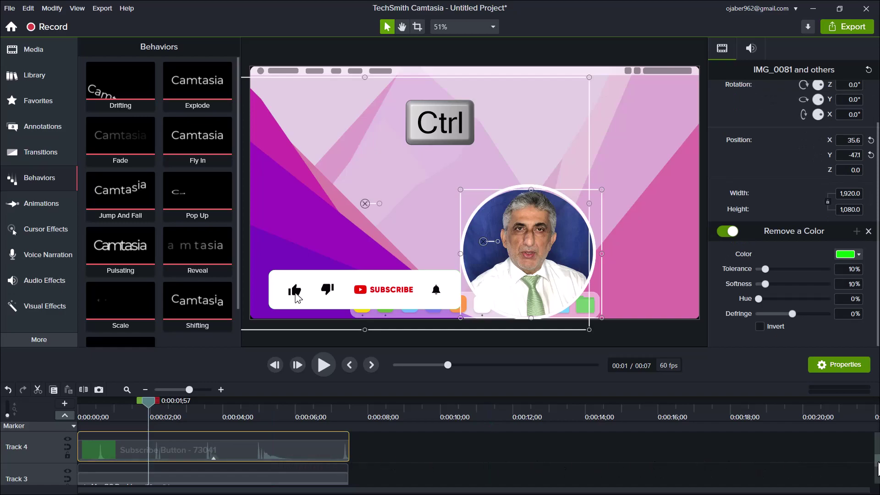
{"action": "scroll", "coordinate": [213, 458], "scroll_direction": "up", "scroll_amount": 2}
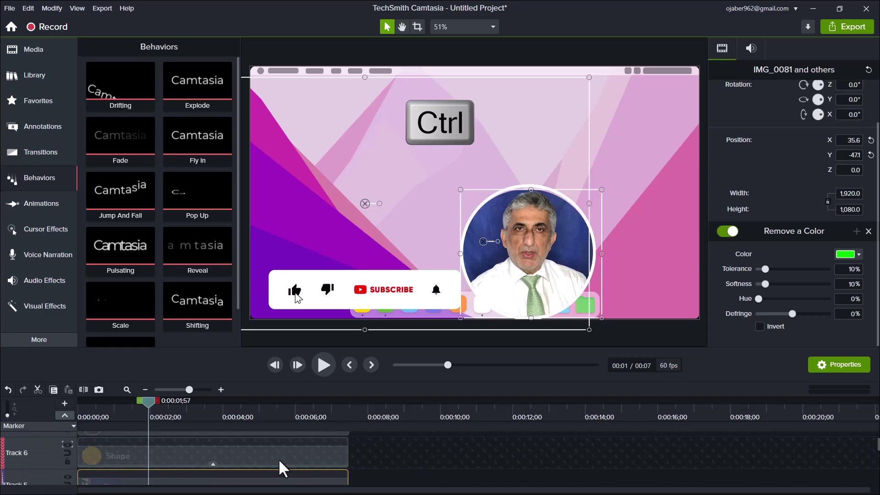
{"action": "left_click", "coordinate": [279, 458], "text": "ctrl"}
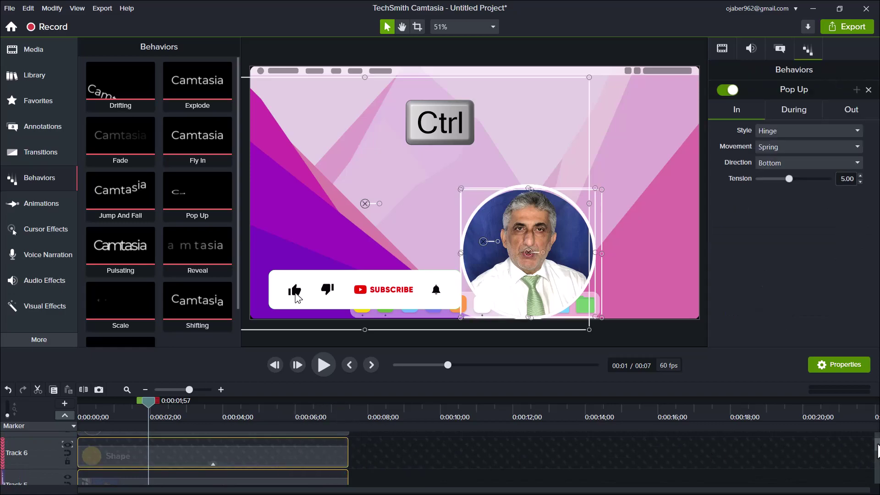
{"action": "scroll", "coordinate": [878, 443], "scroll_direction": "up", "scroll_amount": 1}
{"action": "left_click", "coordinate": [285, 454], "text": "ctrl"}
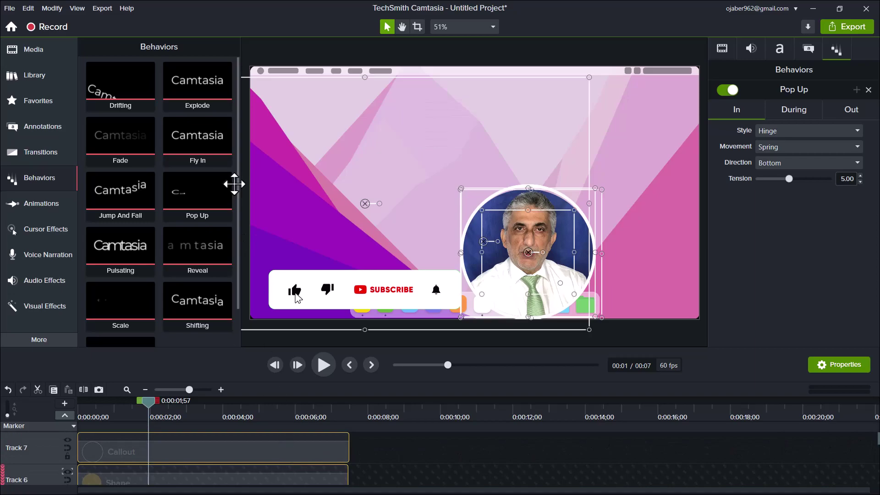
{"action": "left_click_drag", "start_coordinate": [208, 193], "coordinate": [227, 447]}
{"action": "scroll", "coordinate": [450, 448], "scroll_direction": "down", "scroll_amount": 1}
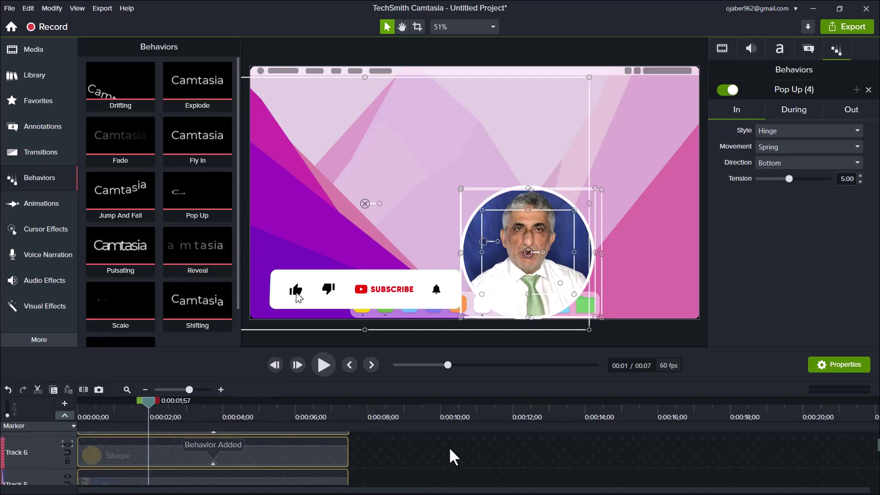
{"action": "left_click", "coordinate": [875, 452]}
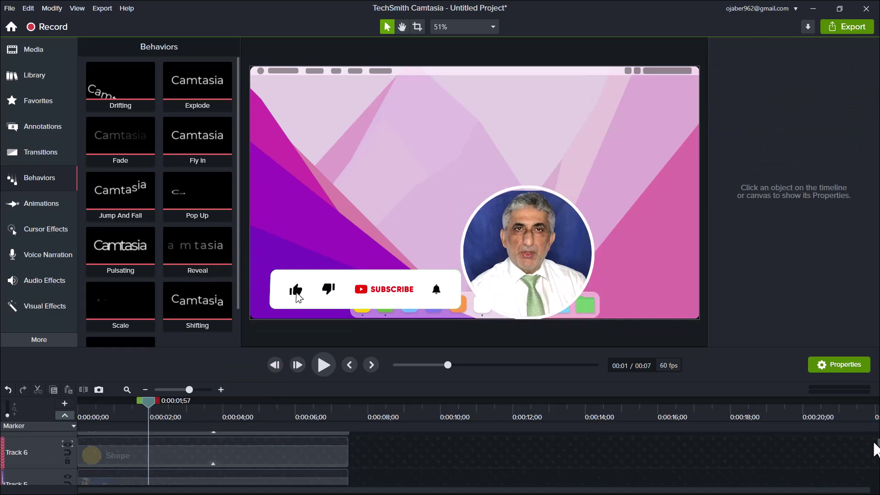
- Check the Pop Up behavior settings of the Callout, Shape and IMG_0081 clips one after another
{"action": "scroll", "coordinate": [876, 451], "scroll_direction": "up", "scroll_amount": 1}
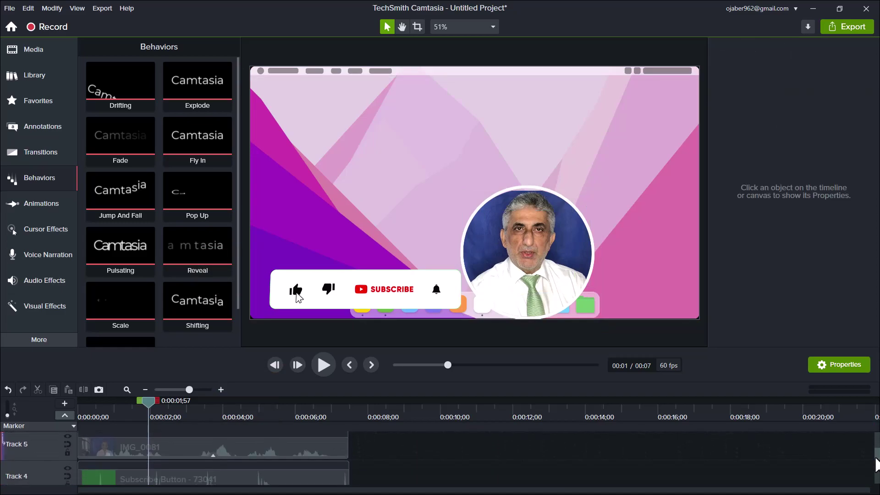
{"action": "scroll", "coordinate": [876, 451], "scroll_direction": "up", "scroll_amount": 1}
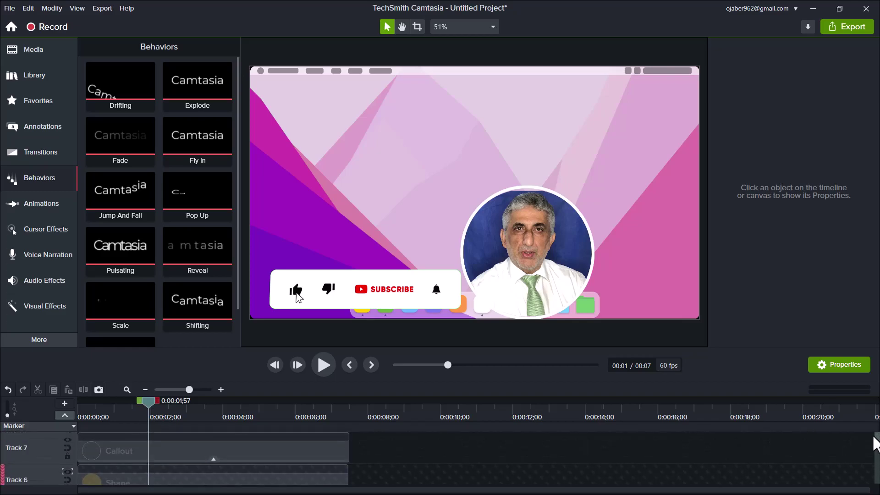
{"action": "left_click", "coordinate": [214, 456]}
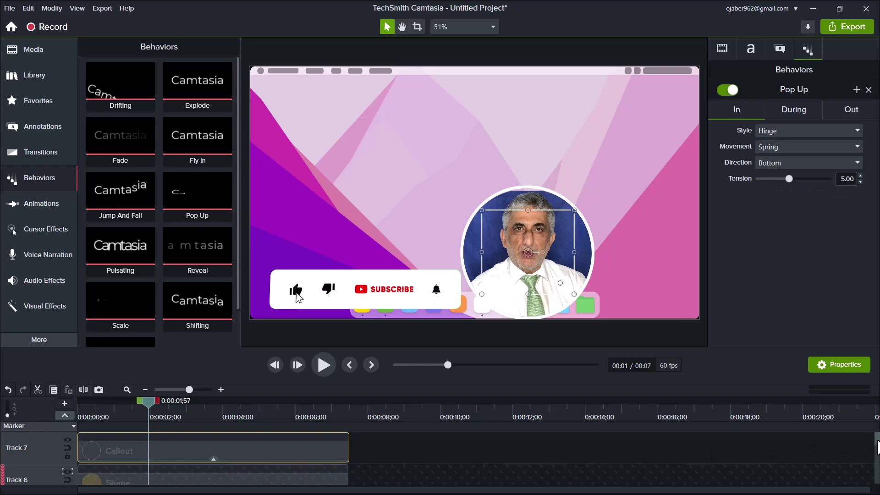
{"action": "scroll", "coordinate": [876, 451], "scroll_direction": "down", "scroll_amount": 1}
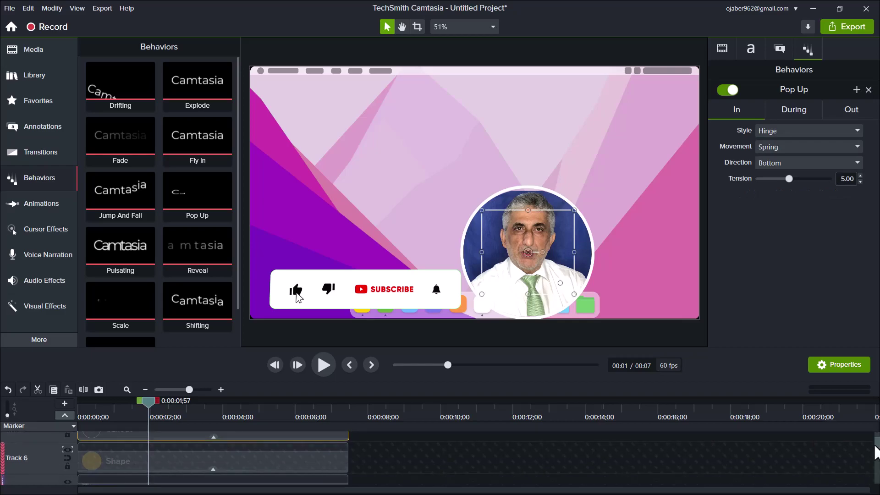
{"action": "left_click", "coordinate": [213, 461]}
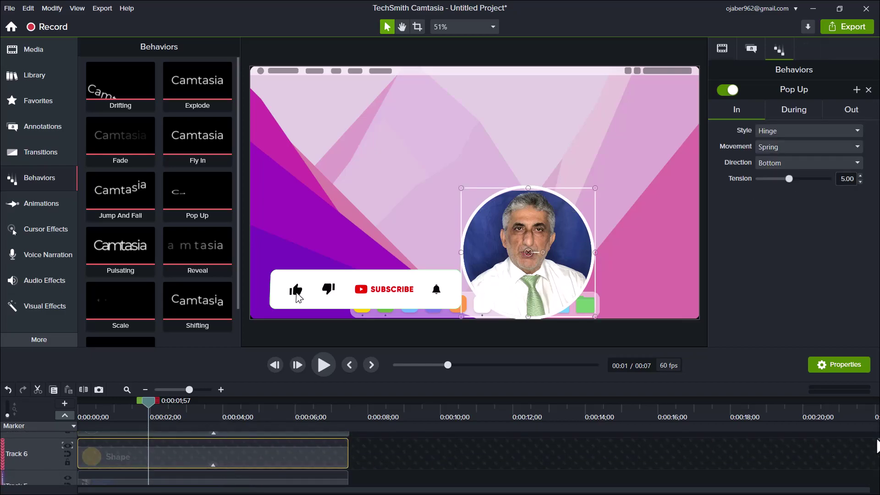
{"action": "scroll", "coordinate": [873, 451], "scroll_direction": "down", "scroll_amount": 2}
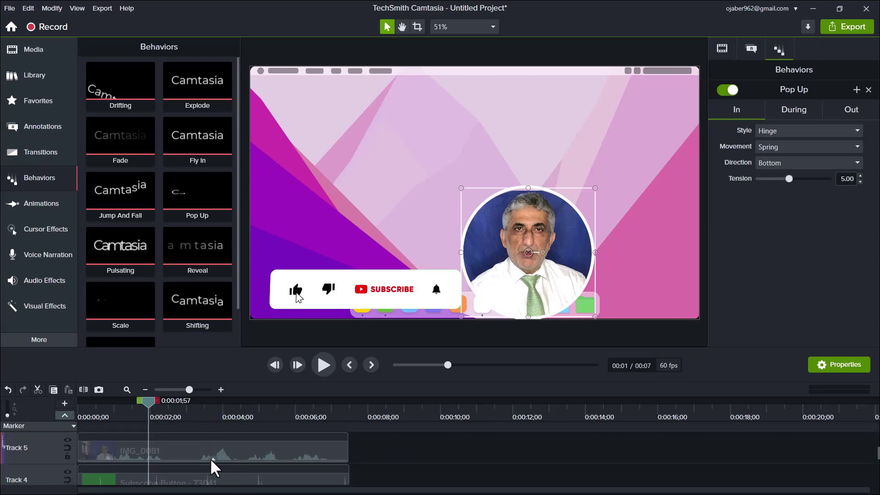
{"action": "left_click", "coordinate": [210, 458]}
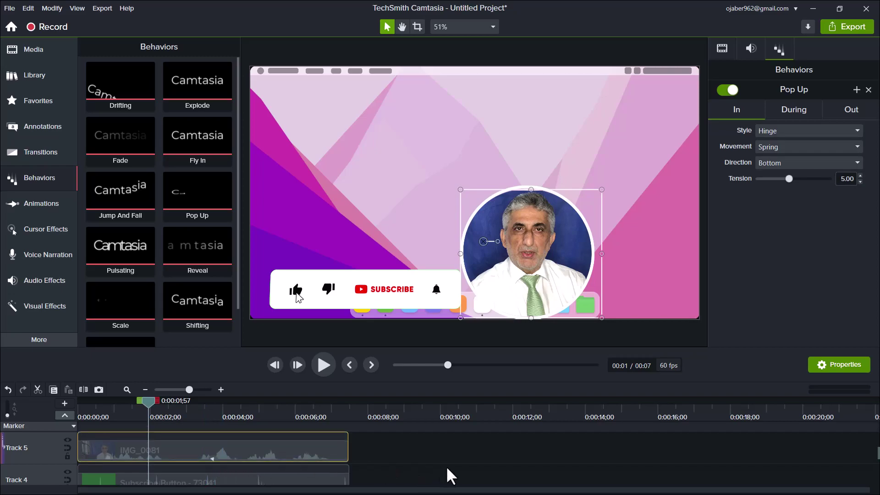
- Play the overlay from near the timeline start to preview the Pop Up behavior on all its clips, and pause it
{"action": "scroll", "coordinate": [433, 464], "scroll_direction": "up", "scroll_amount": 2}
{"action": "left_click_drag", "start_coordinate": [137, 401], "coordinate": [68, 413]}
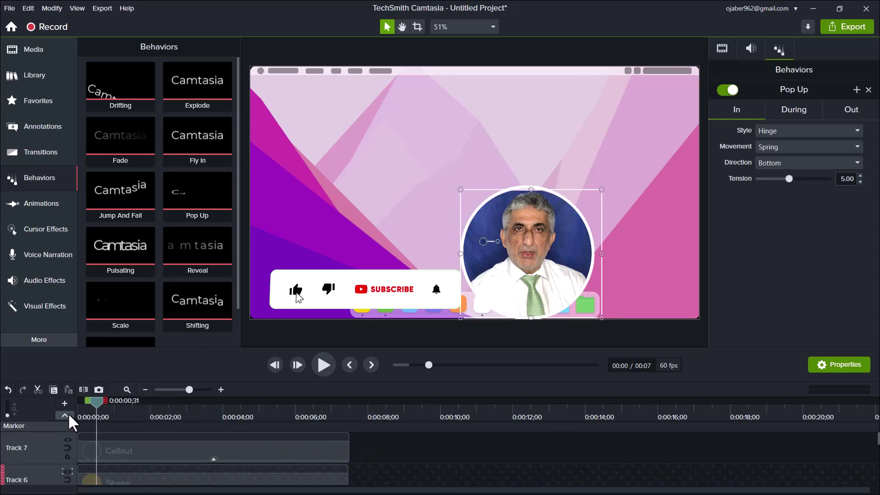
{"action": "key", "text": "space"}
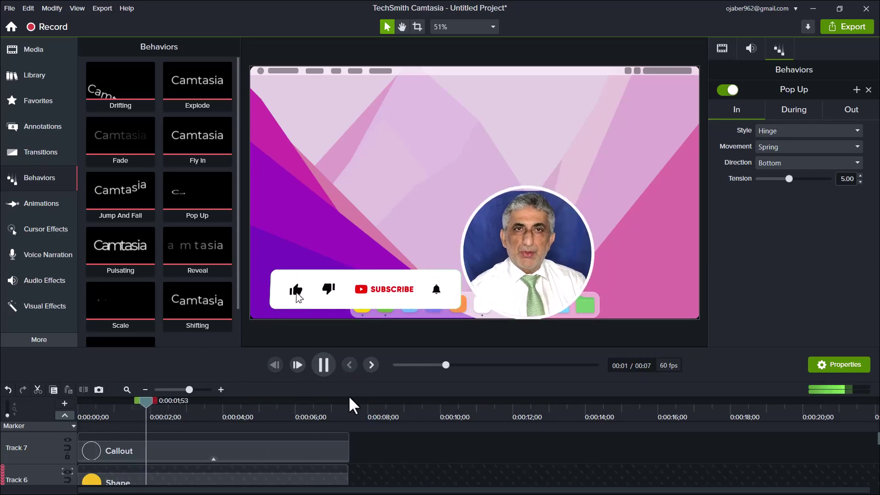
{"action": "left_click", "coordinate": [324, 365]}
- Set the During style of the IMG_0081 clip's Pop Up behavior to None and check its In and Out settings
{"action": "left_click", "coordinate": [794, 107]}
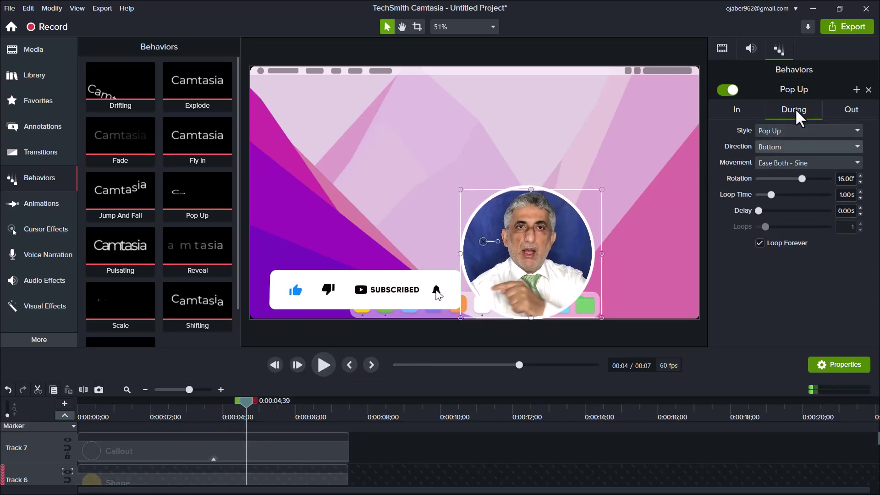
{"action": "left_click", "coordinate": [822, 128]}
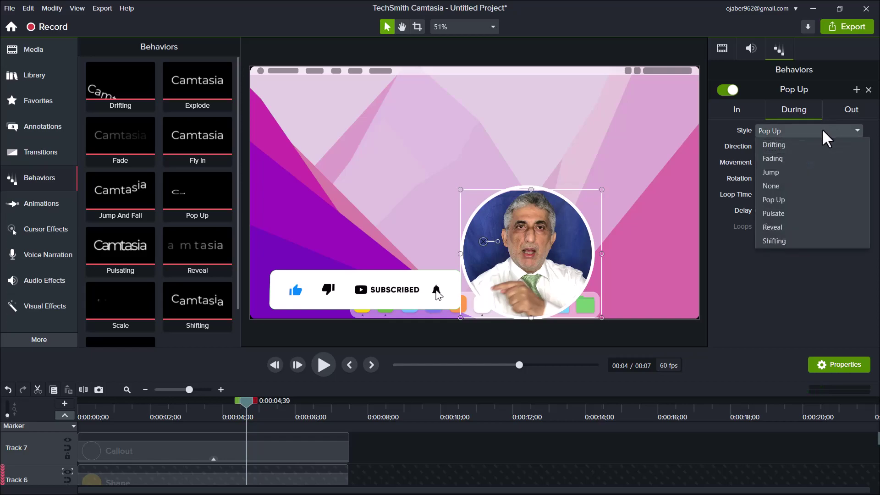
{"action": "left_click", "coordinate": [777, 186]}
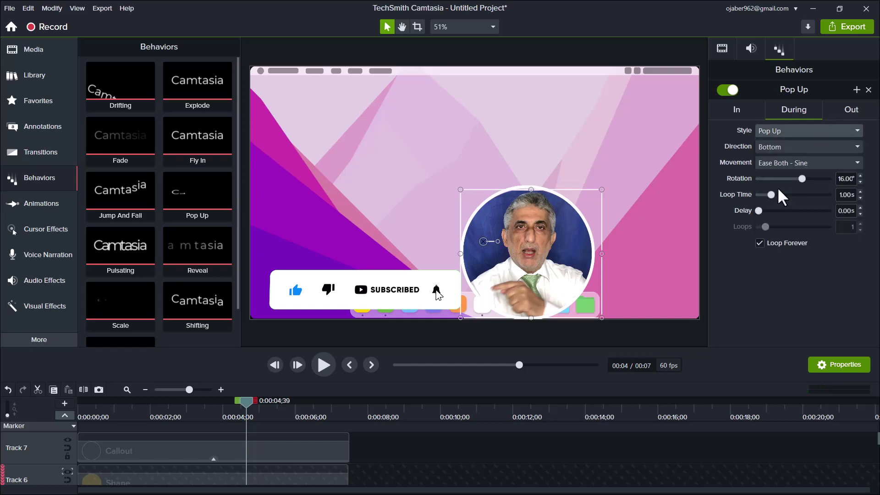
{"action": "left_click", "coordinate": [737, 109]}
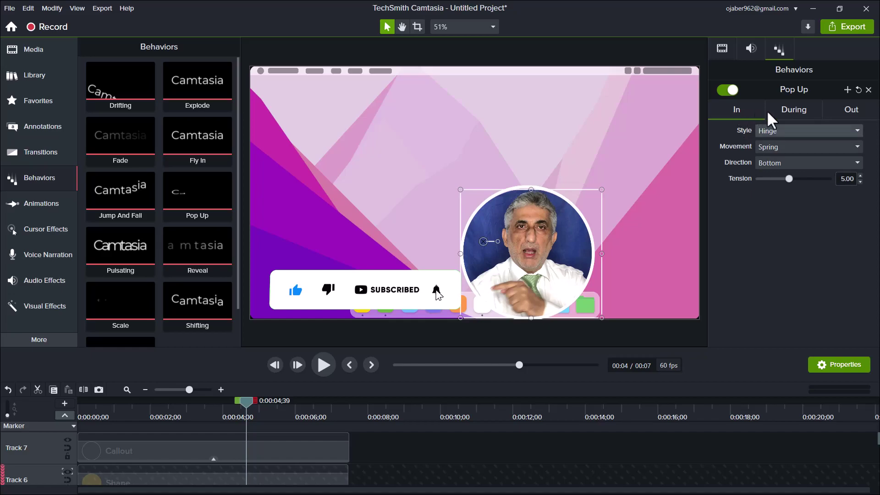
{"action": "left_click", "coordinate": [842, 114]}
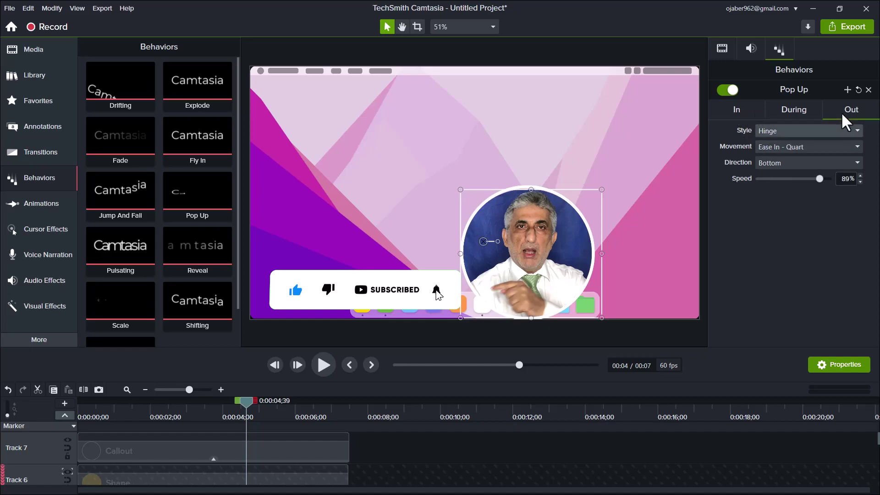
{"action": "left_click", "coordinate": [737, 109]}
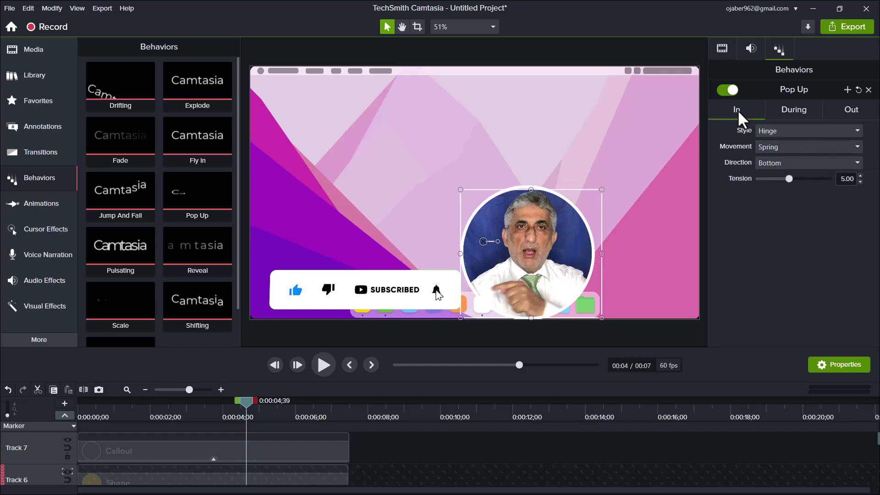
- Return the playhead to the timeline start and play the overlay to preview the edited Pop Up behavior
{"action": "left_click_drag", "start_coordinate": [244, 401], "coordinate": [56, 426]}
{"action": "key", "text": "space"}
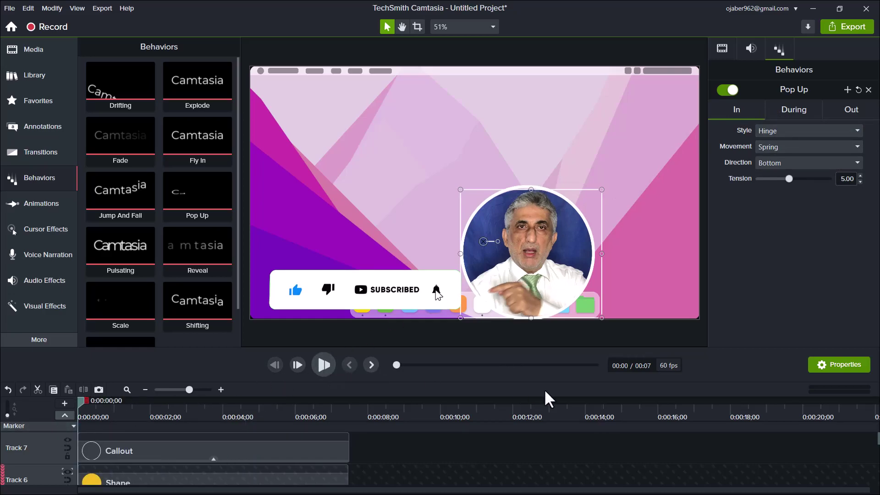